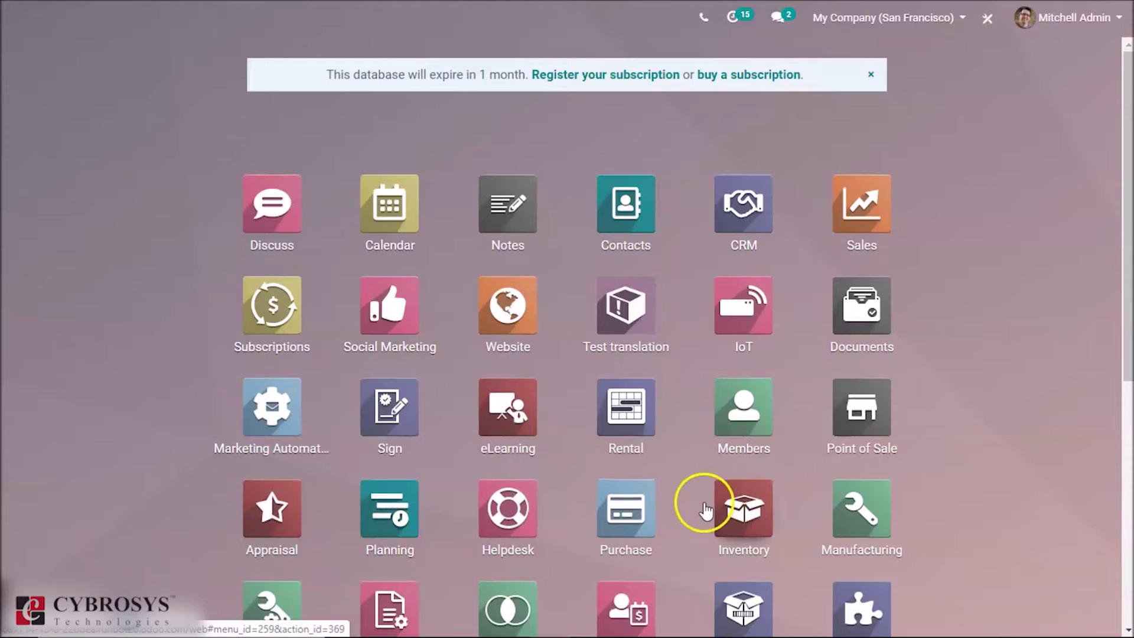
Open Inventory's Settings and scroll to Valuation to confirm Landed Costs is enabled.
click(722, 507)
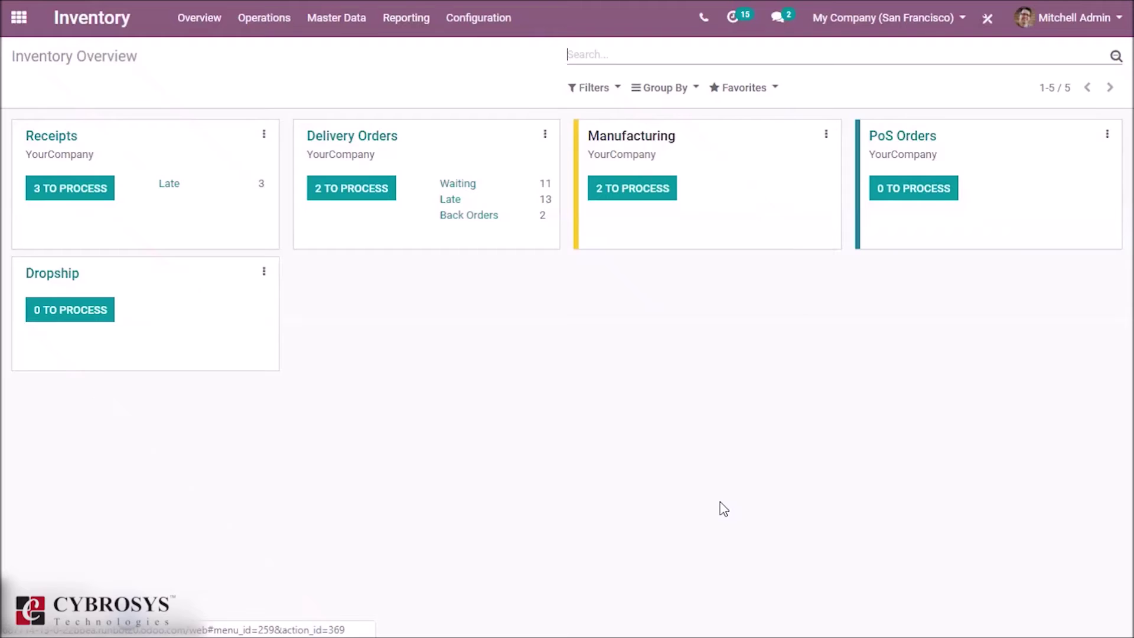
click(481, 18)
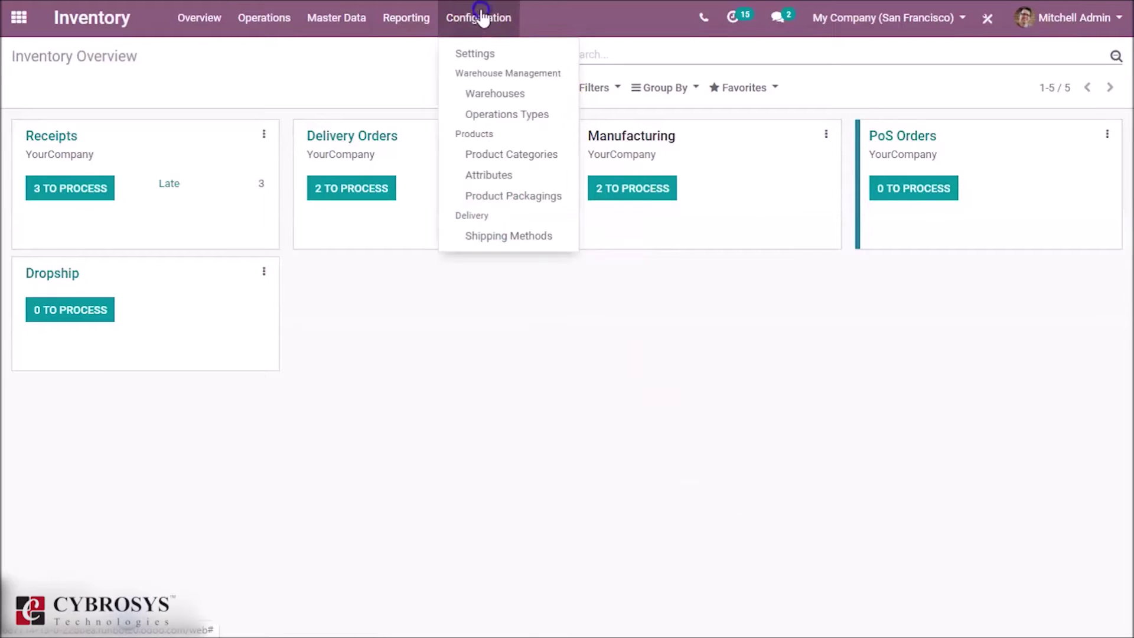
click(481, 52)
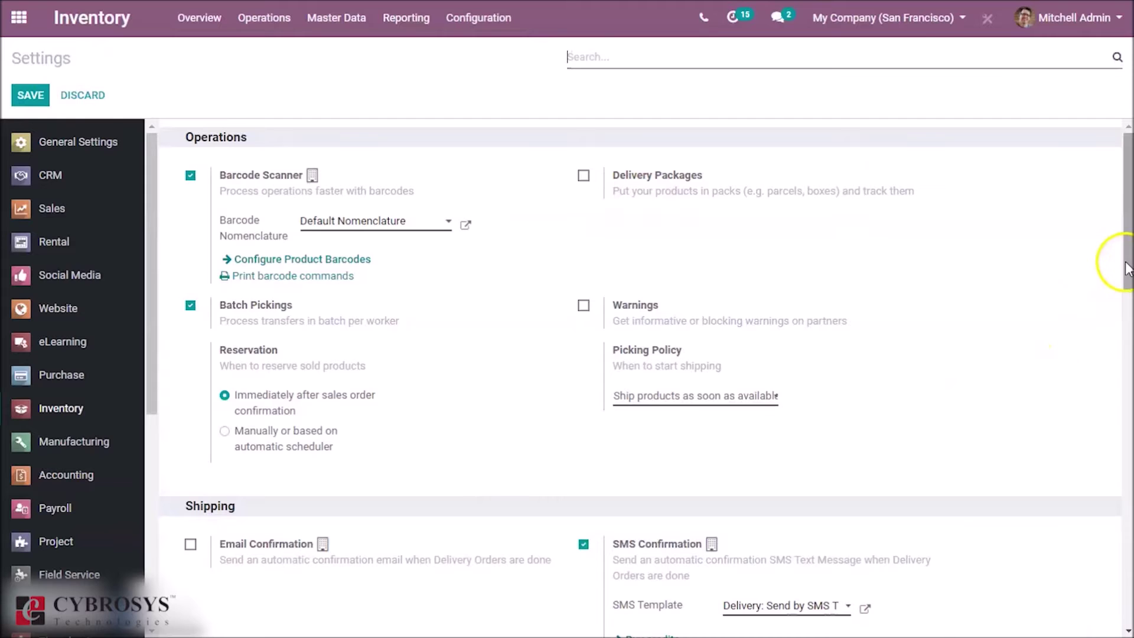
scroll(1108, 361, down, 2)
scroll(1083, 473, down, 10)
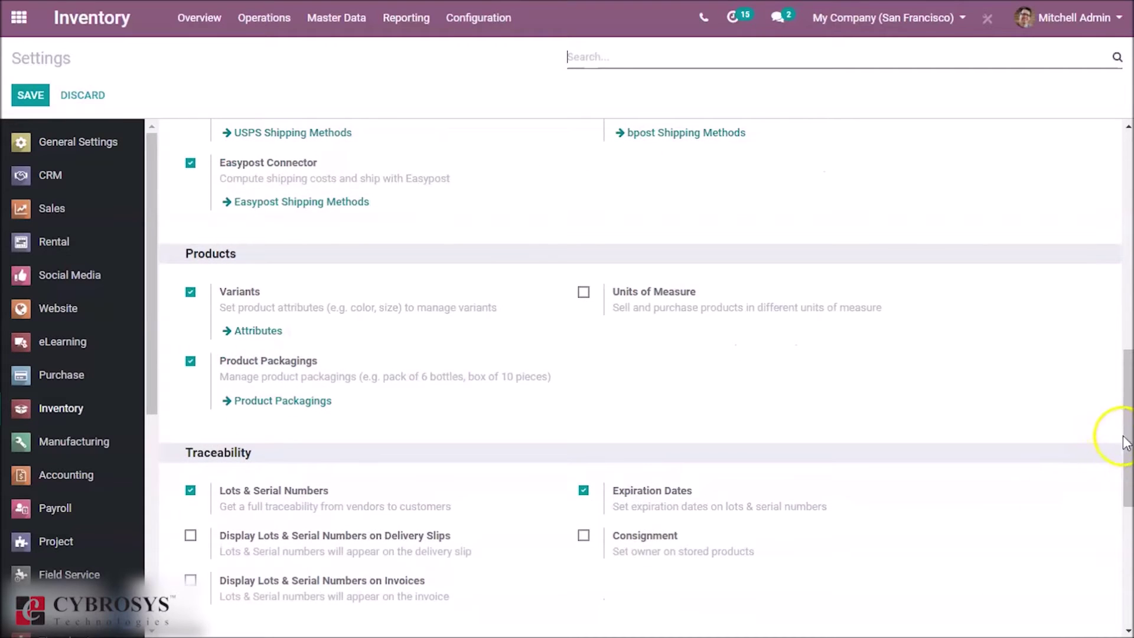
drag(1127, 442, 1108, 562)
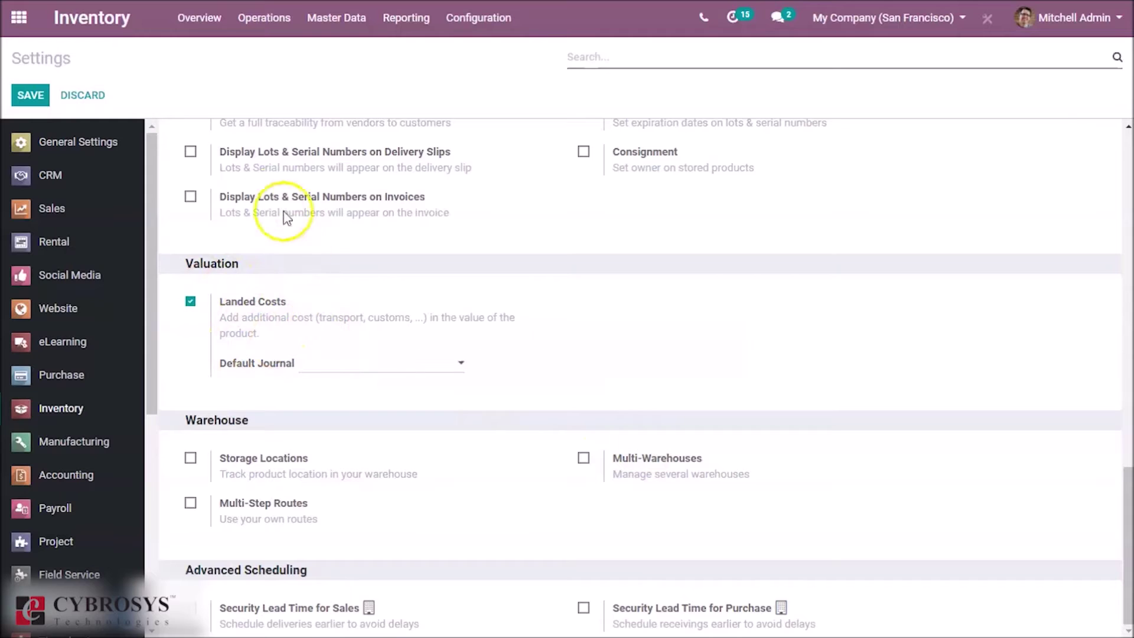
Check the empty Landed Costs list, then start a new product from Purchase's Products list.
click(260, 33)
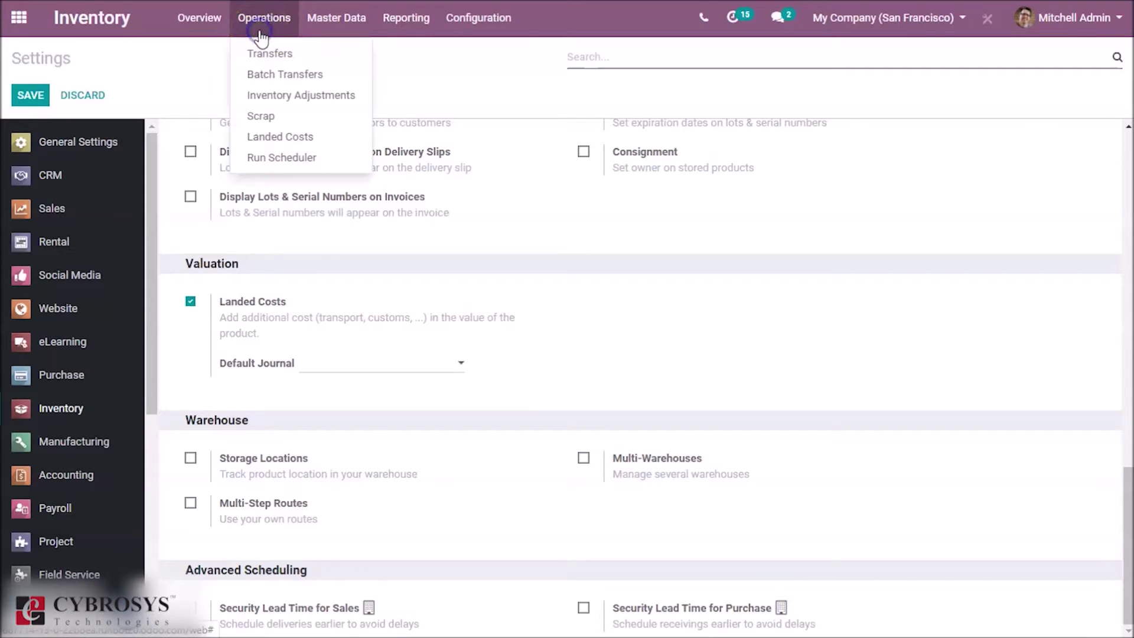
click(275, 138)
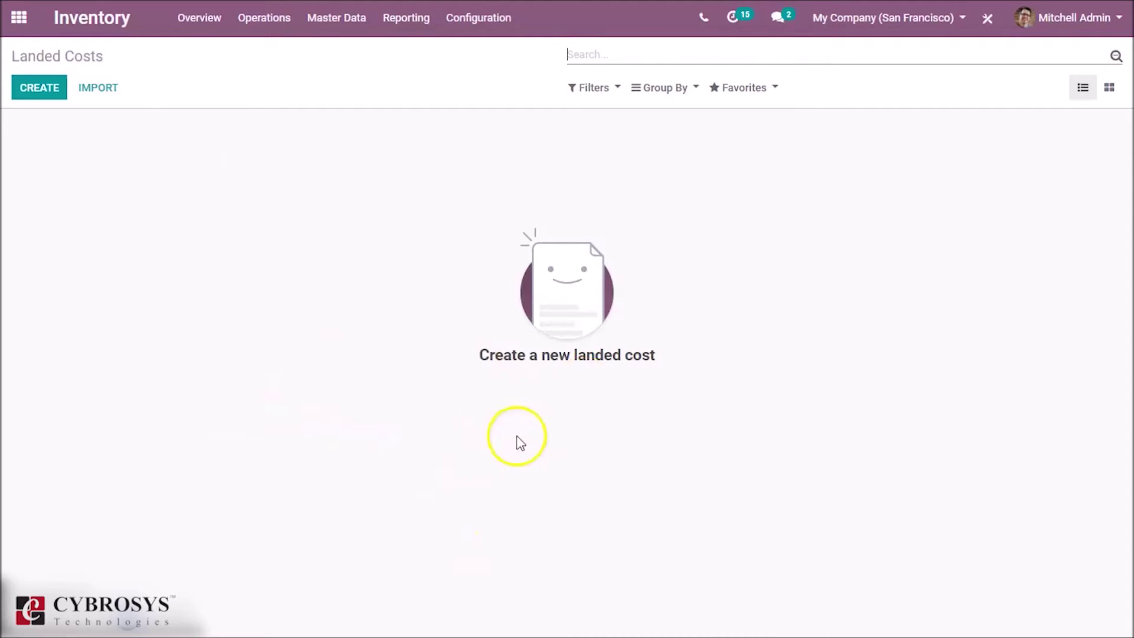
click(20, 19)
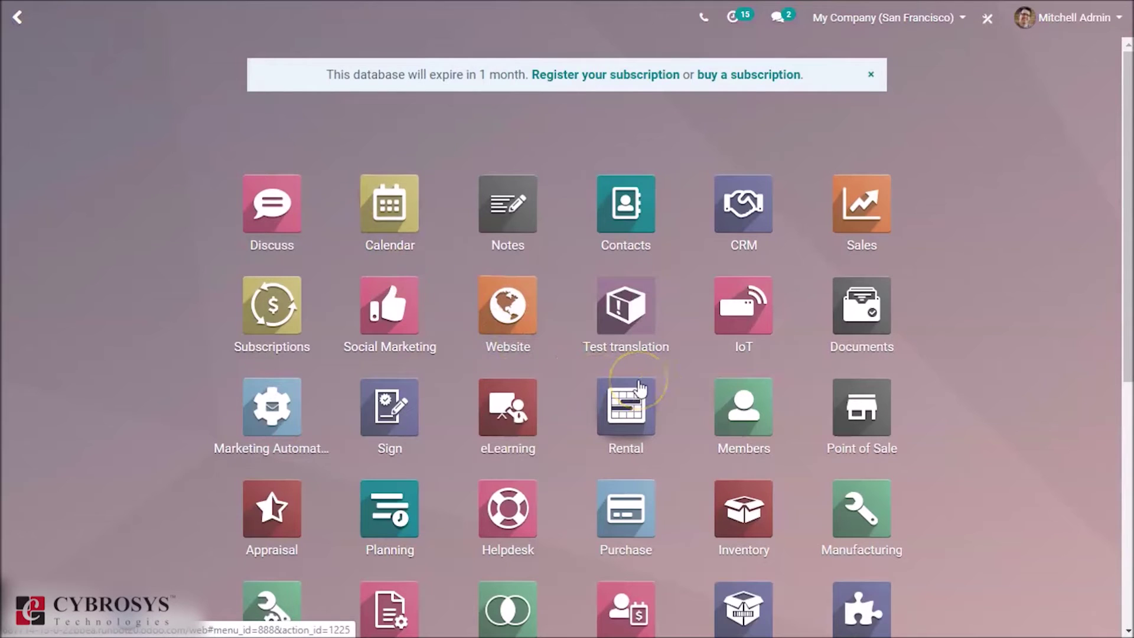
click(602, 549)
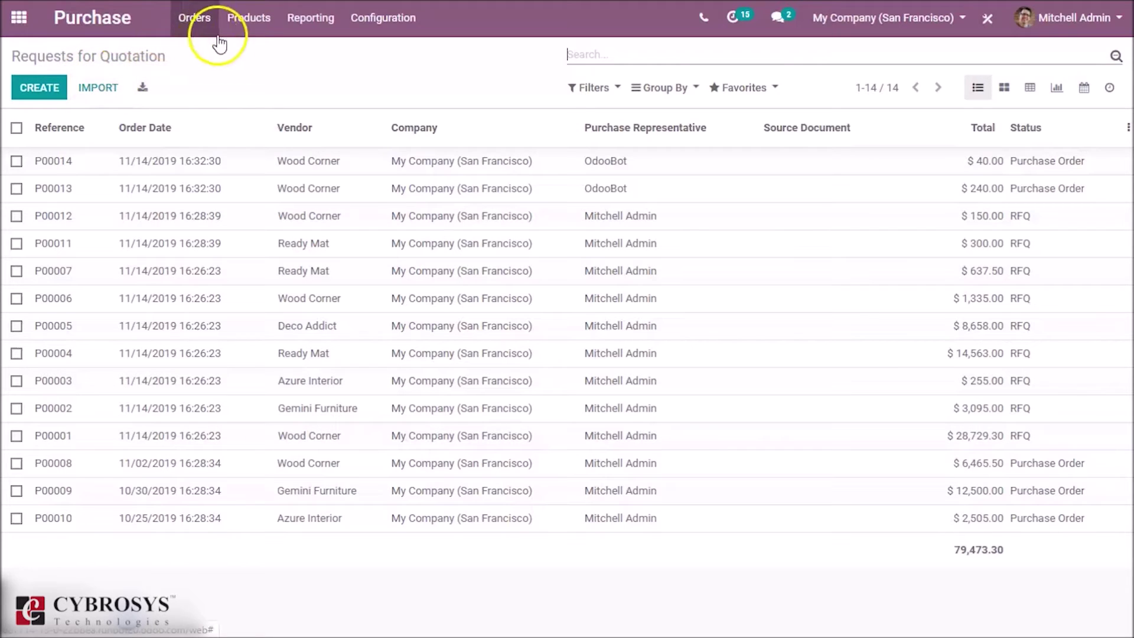
click(257, 37)
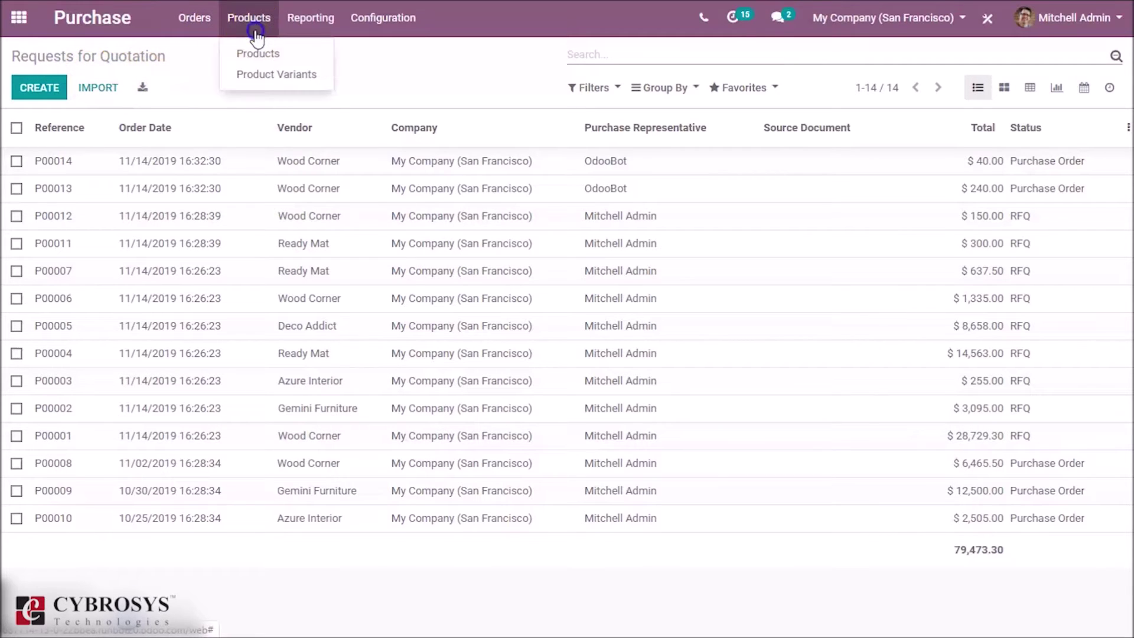
click(259, 52)
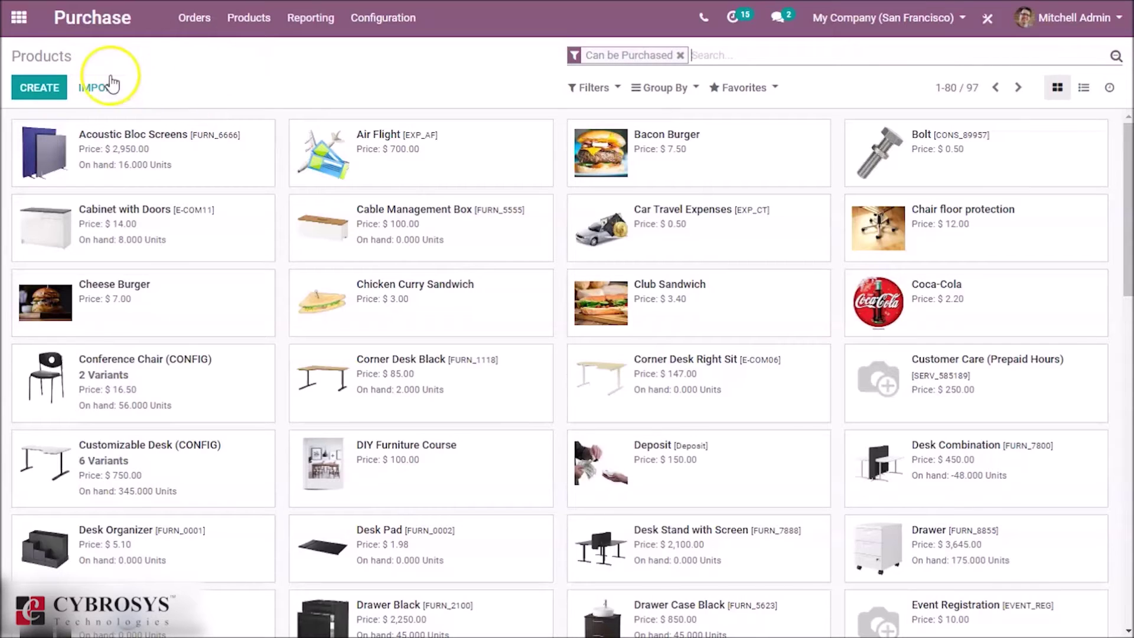
click(45, 89)
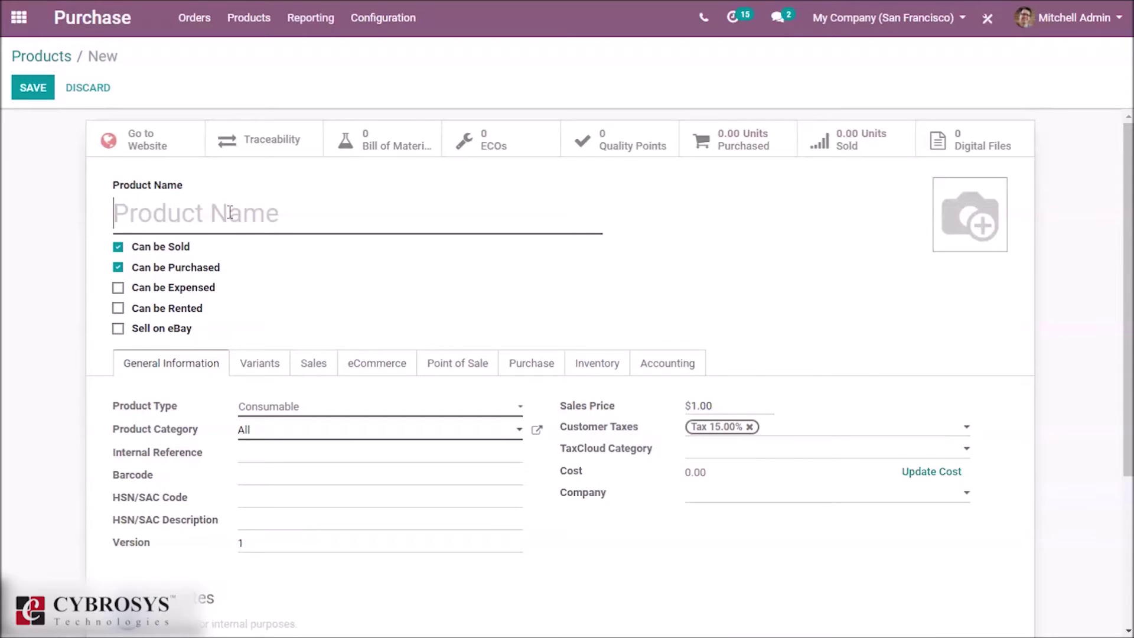
Name the product demo21, make it a Storable Product priced 100, and open its All category.
text(d)
key(BackSpace)
key(BackSpace)
text(de)
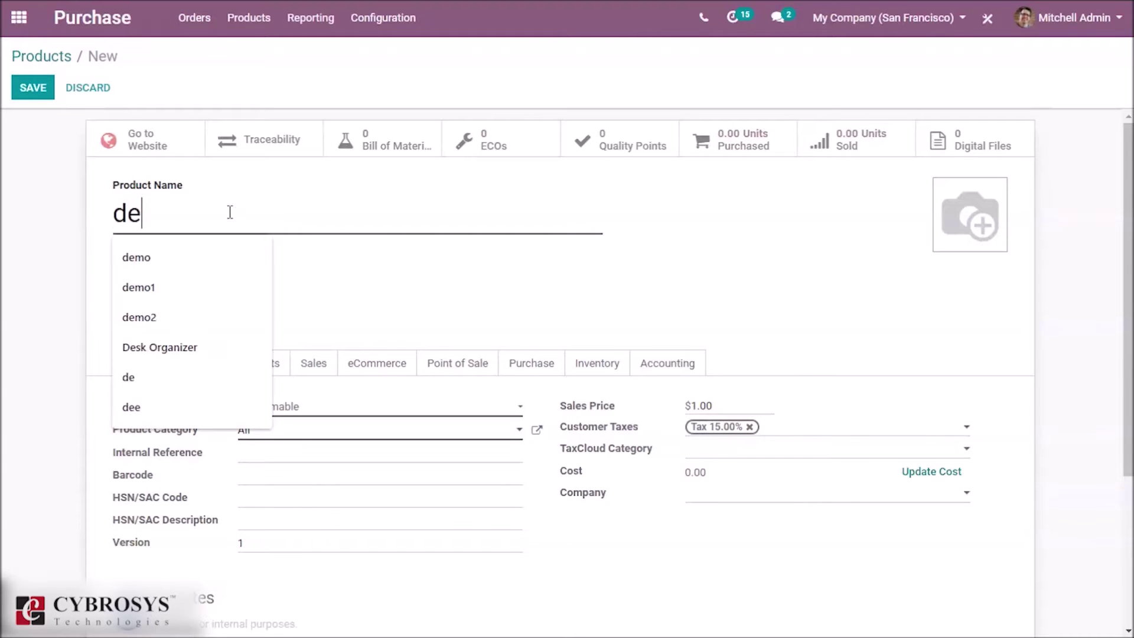
text(mo)
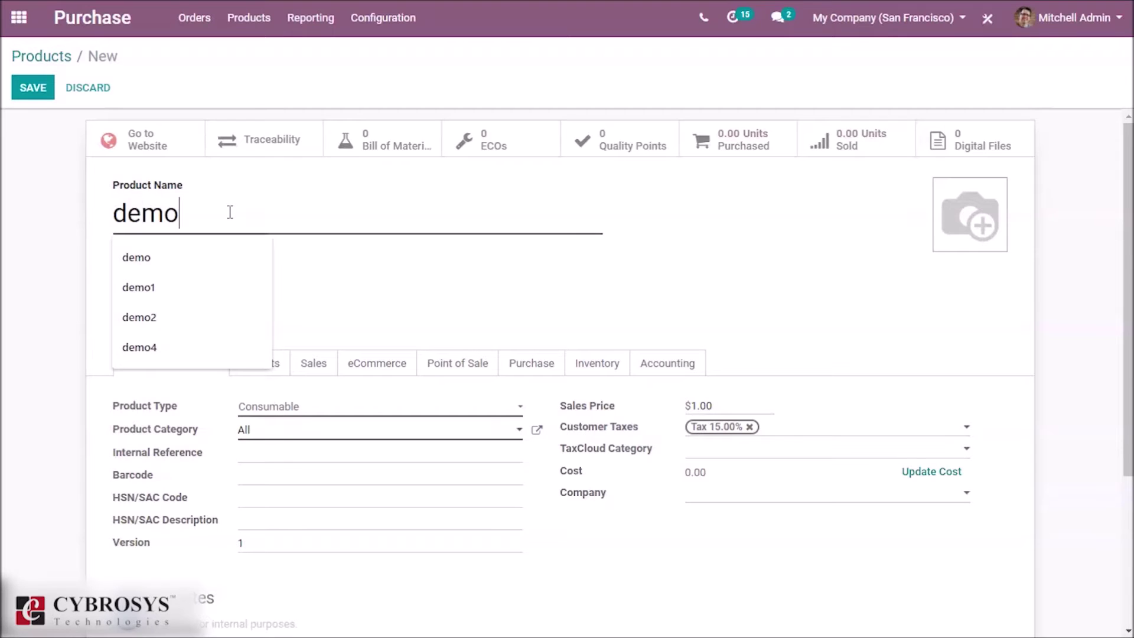
text(21)
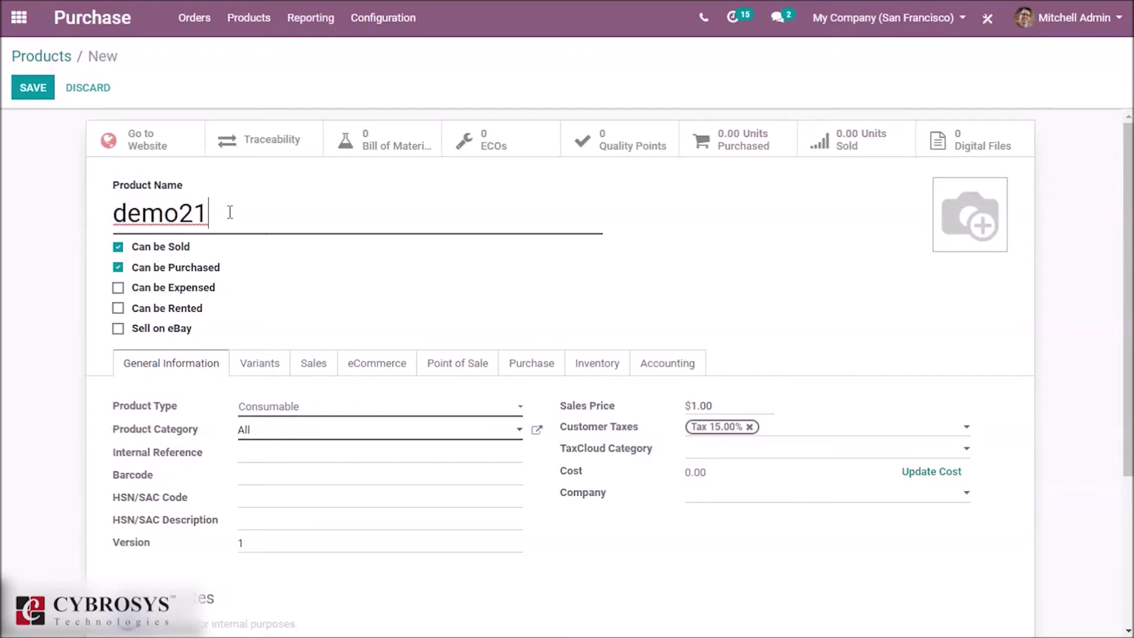
click(350, 410)
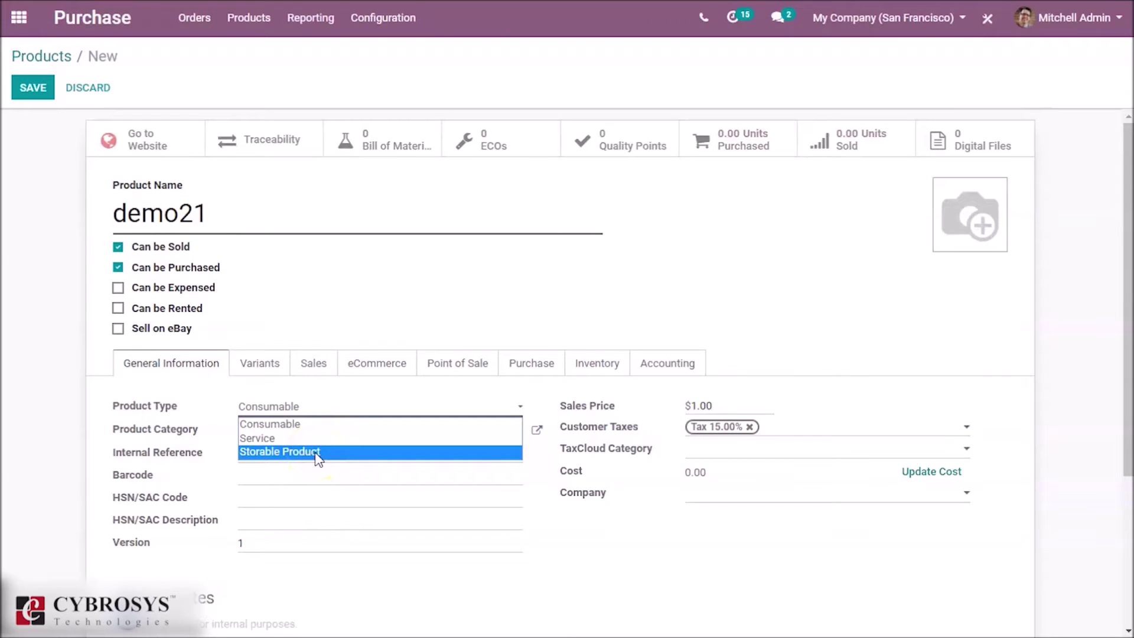
click(316, 453)
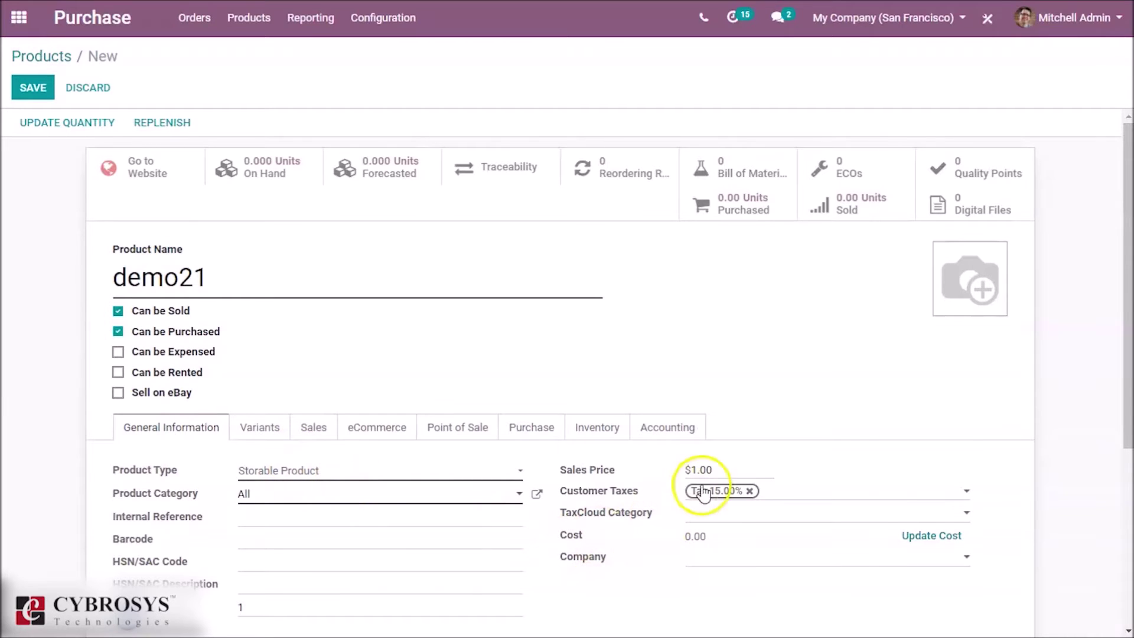
click(720, 468)
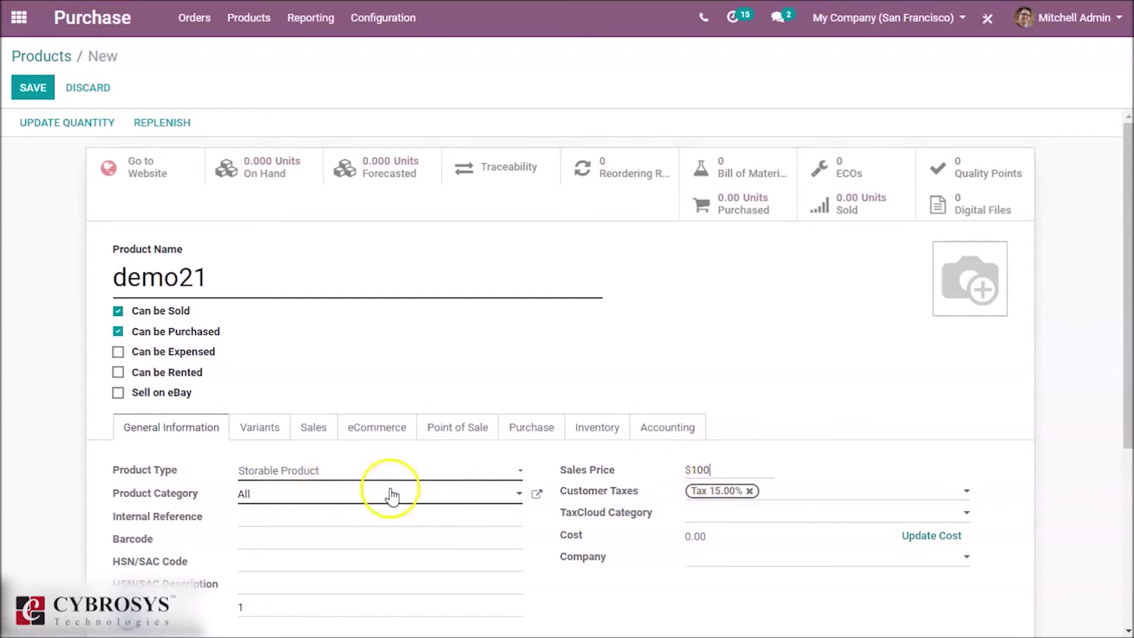
click(539, 496)
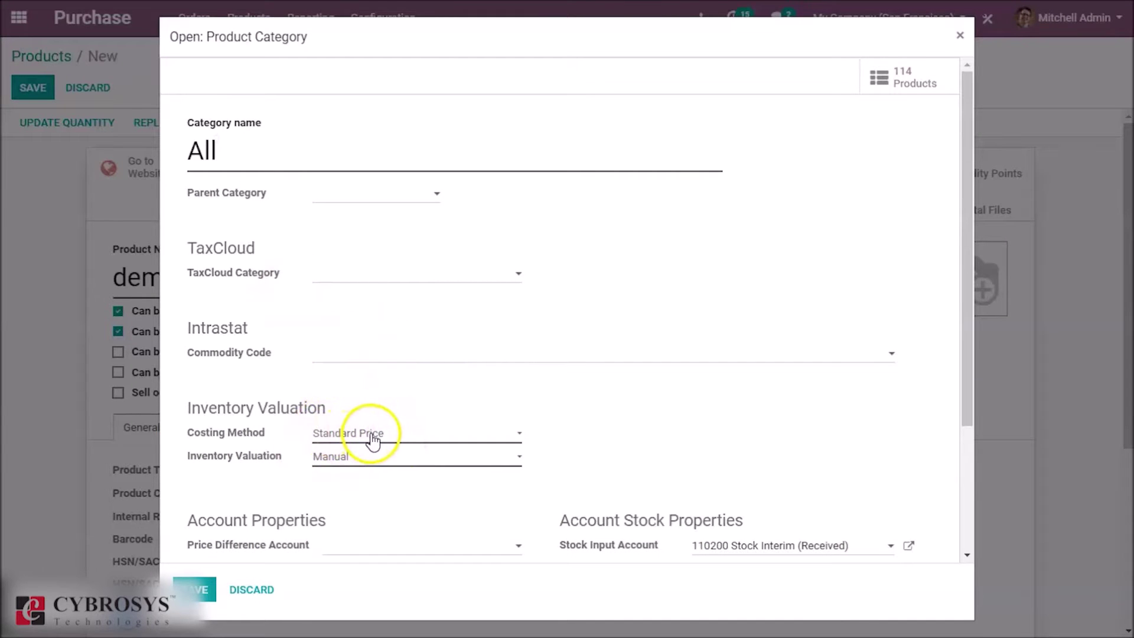
Set the All category to FIFO costing with Automated inventory valuation, then save demo21.
click(399, 436)
click(397, 464)
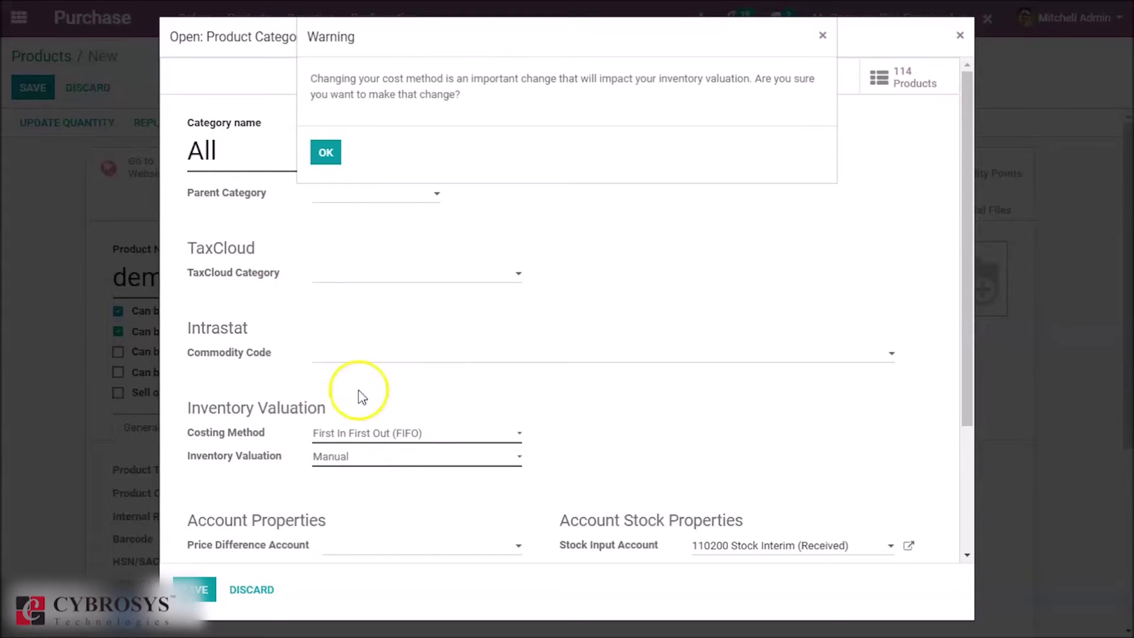
click(322, 152)
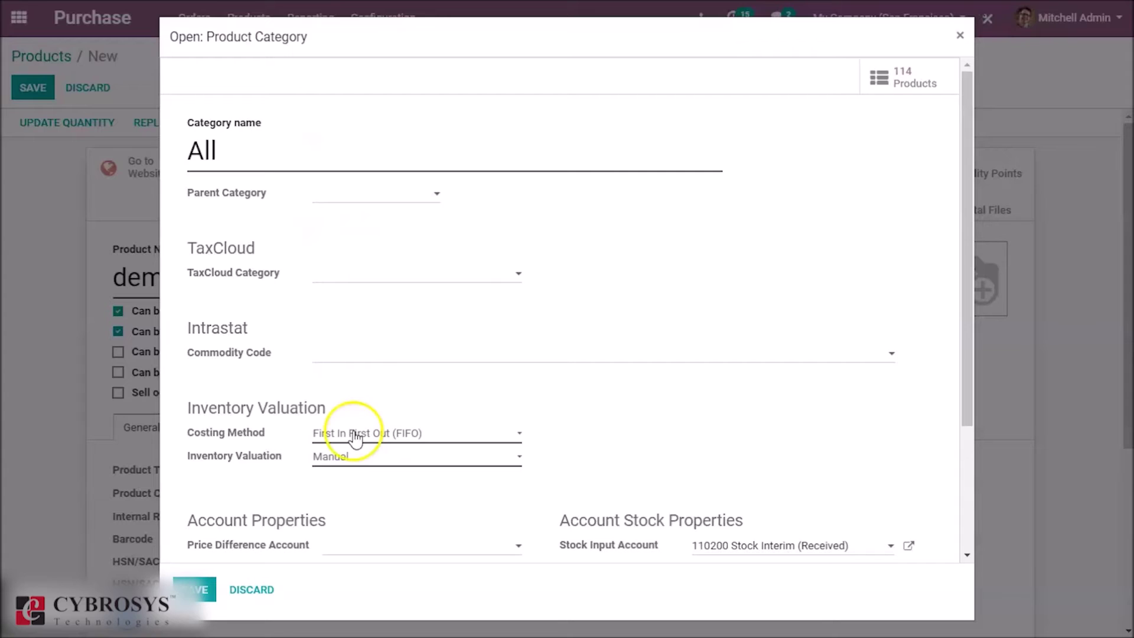
click(362, 464)
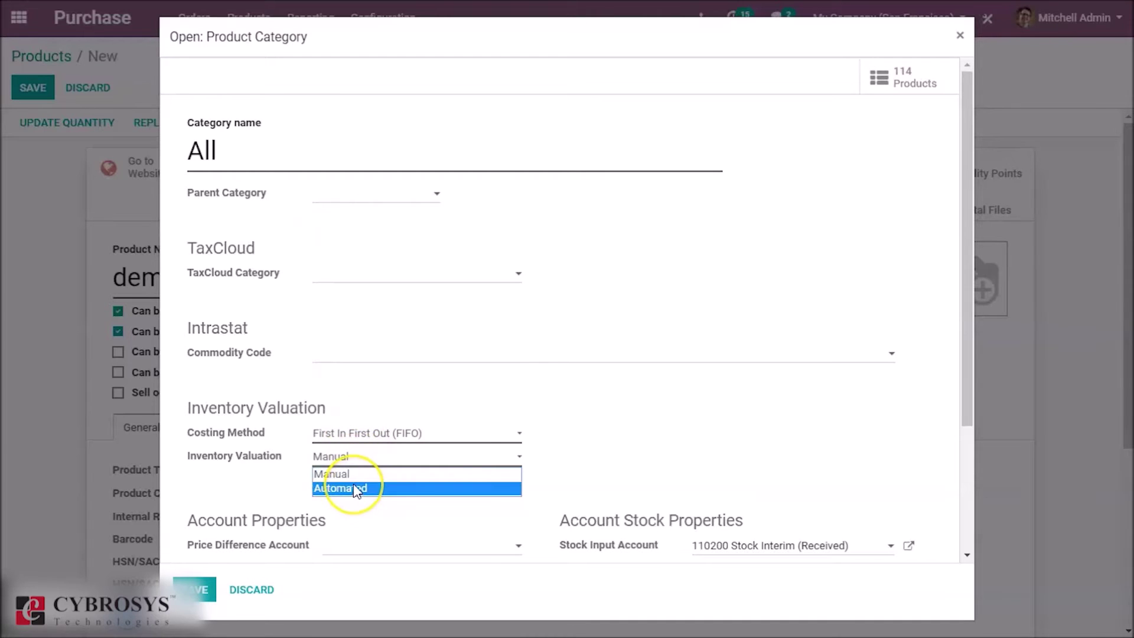
click(354, 489)
click(207, 592)
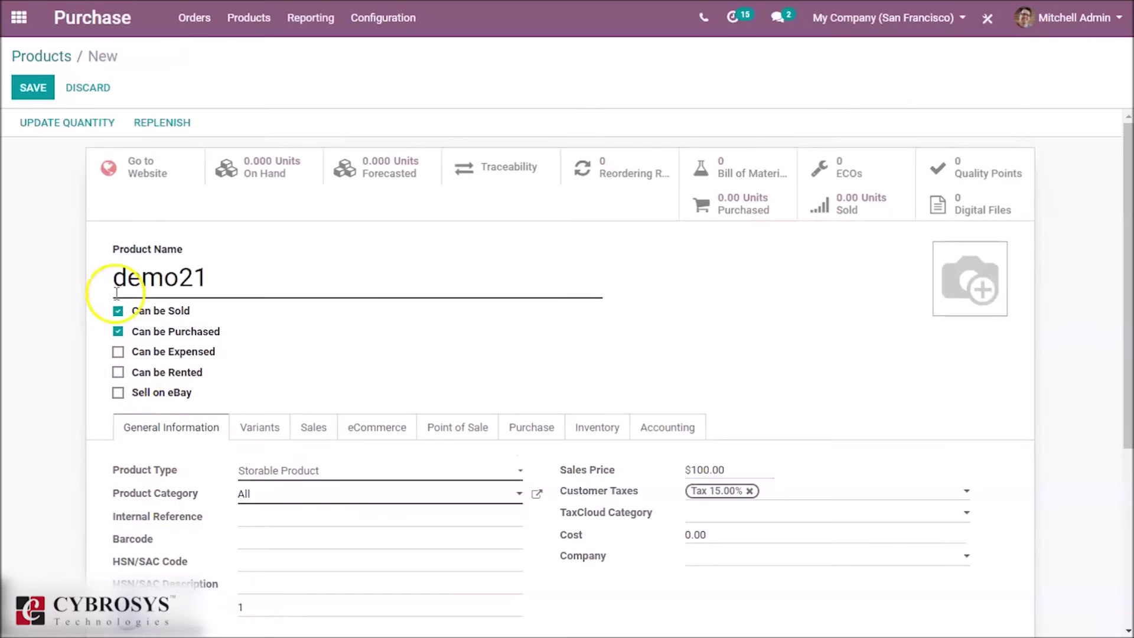
click(26, 84)
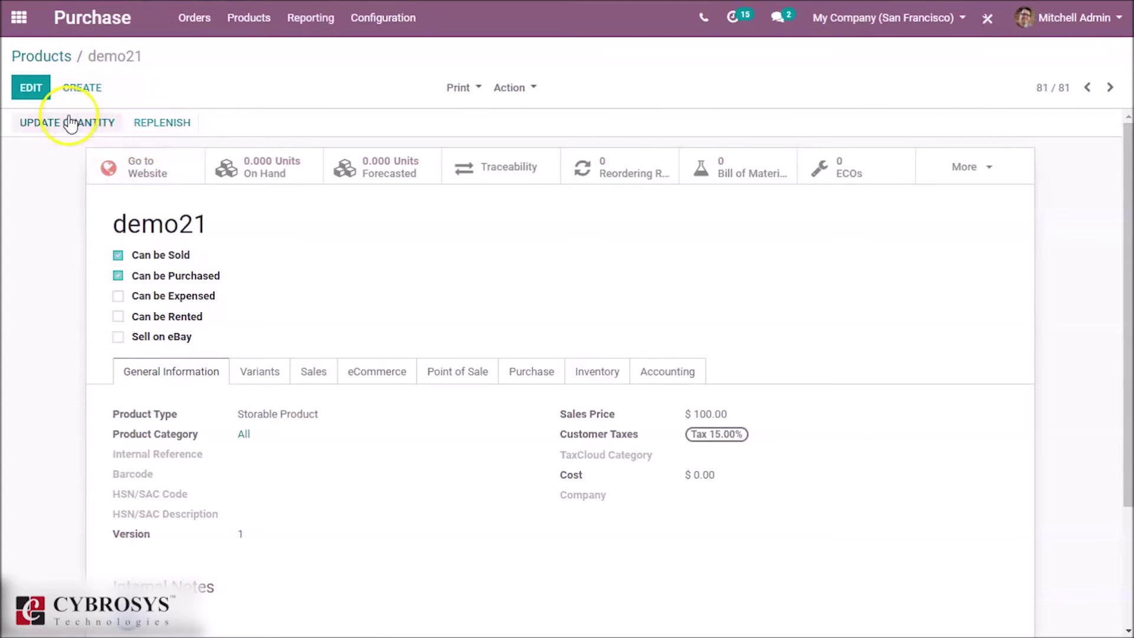
Create and save demo22 as a Storable Product in the All category.
click(84, 89)
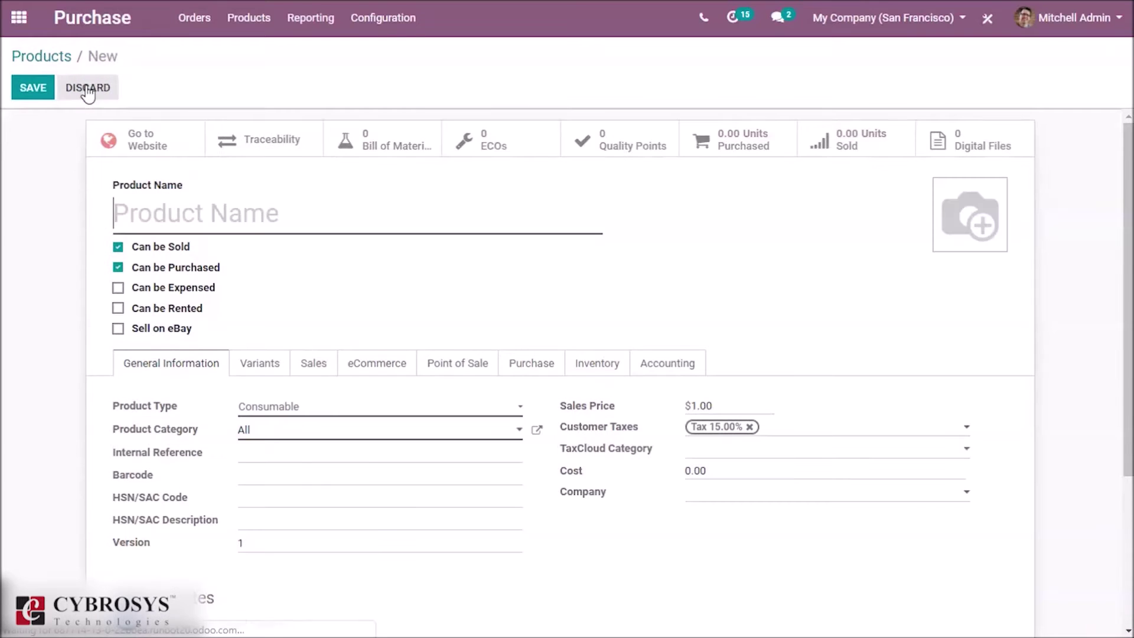
click(150, 206)
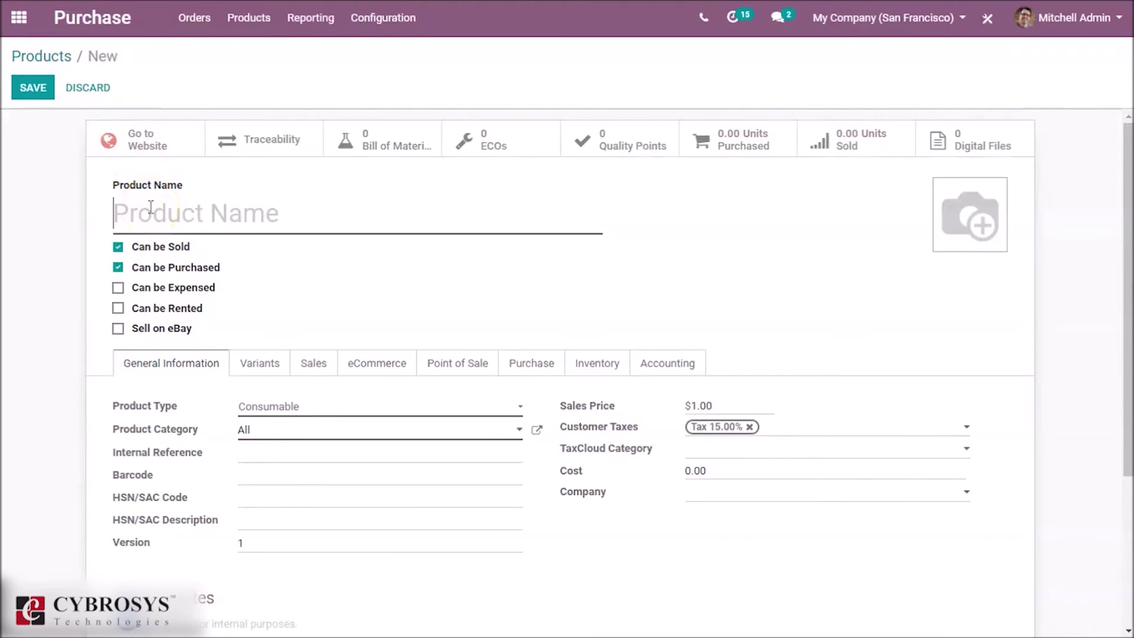
text(demo)
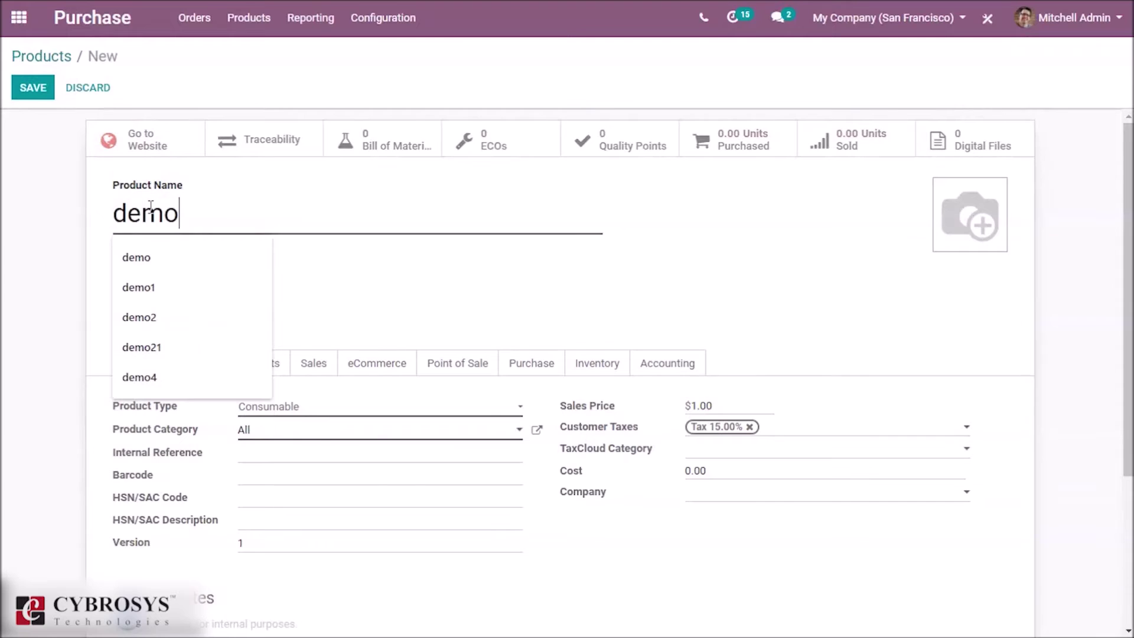
text(22)
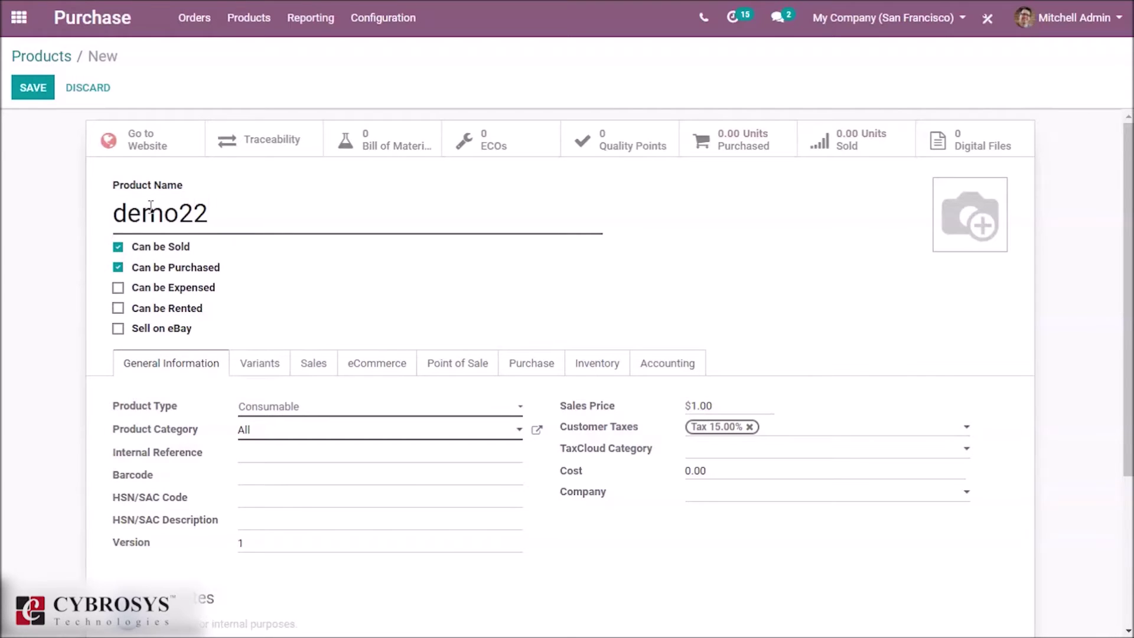
click(451, 403)
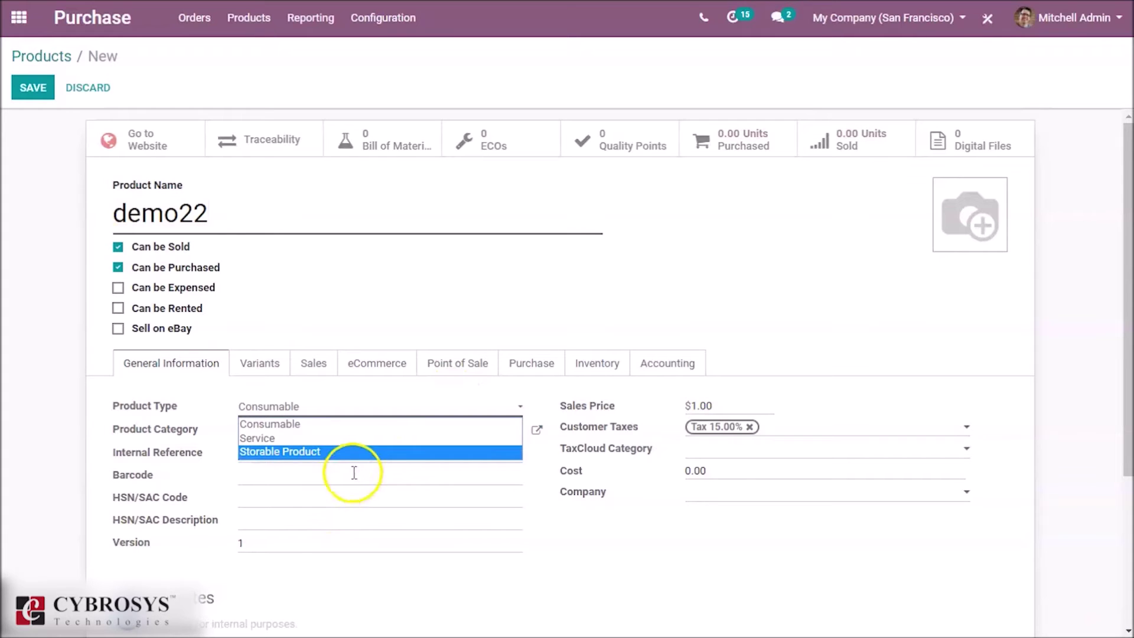
click(390, 448)
click(536, 496)
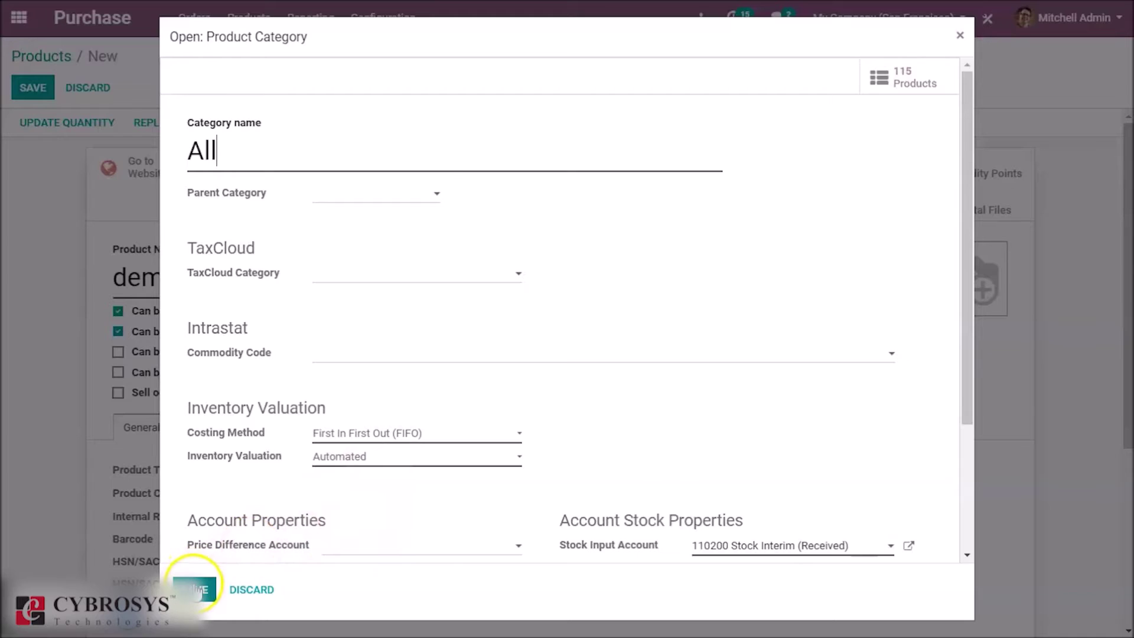
click(195, 589)
click(43, 101)
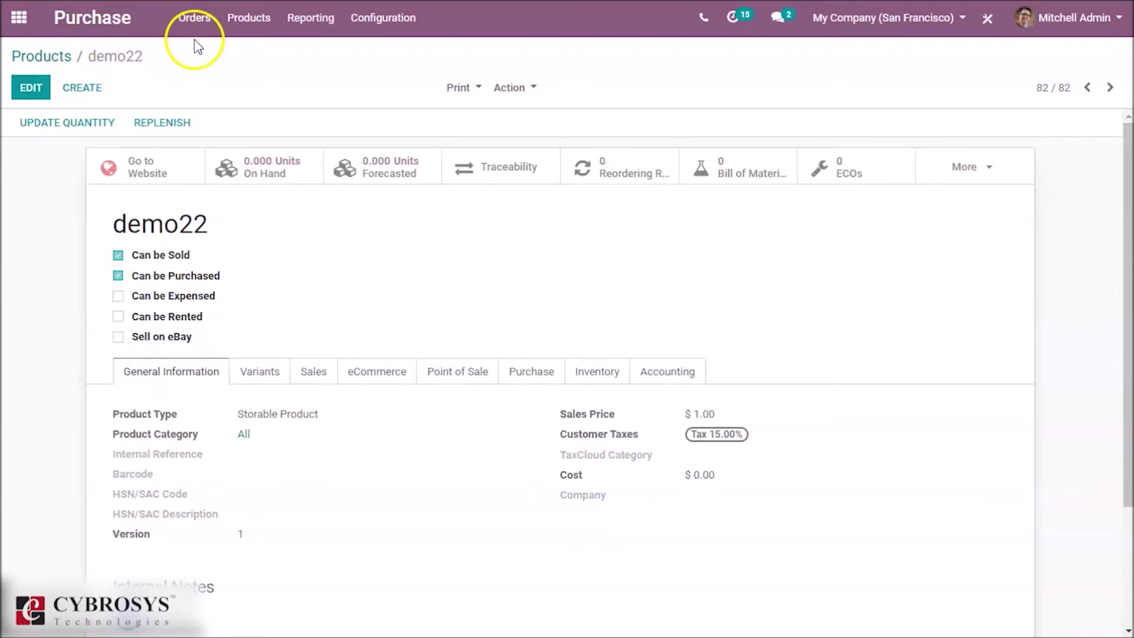
Start a purchase quotation for vendor BE Company with lines for demo21 and demo22.
click(194, 24)
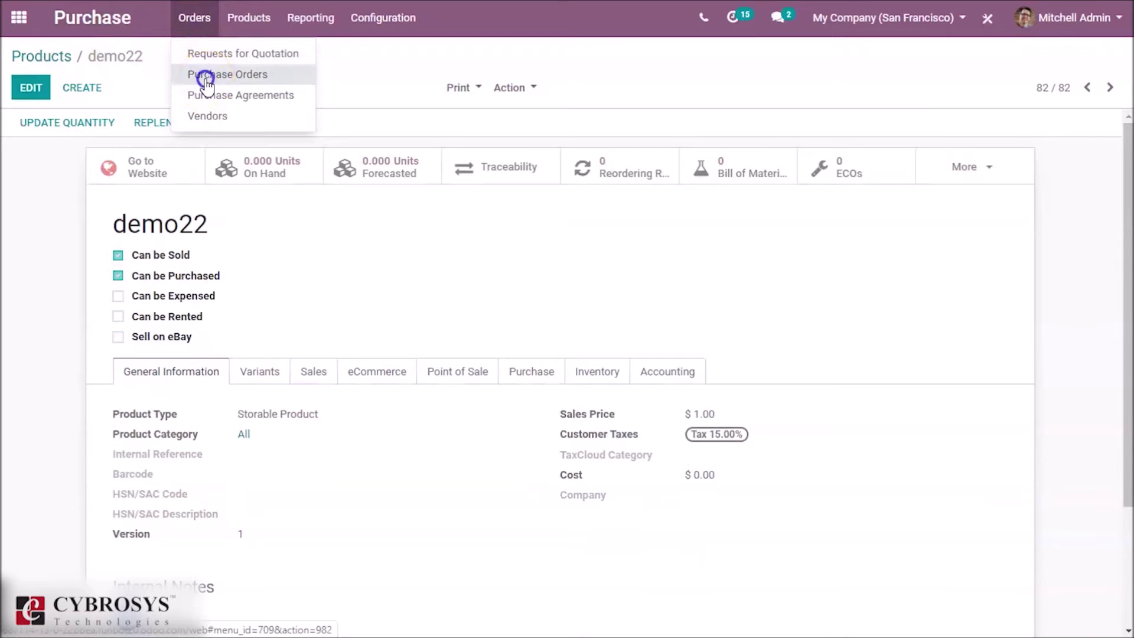
click(207, 76)
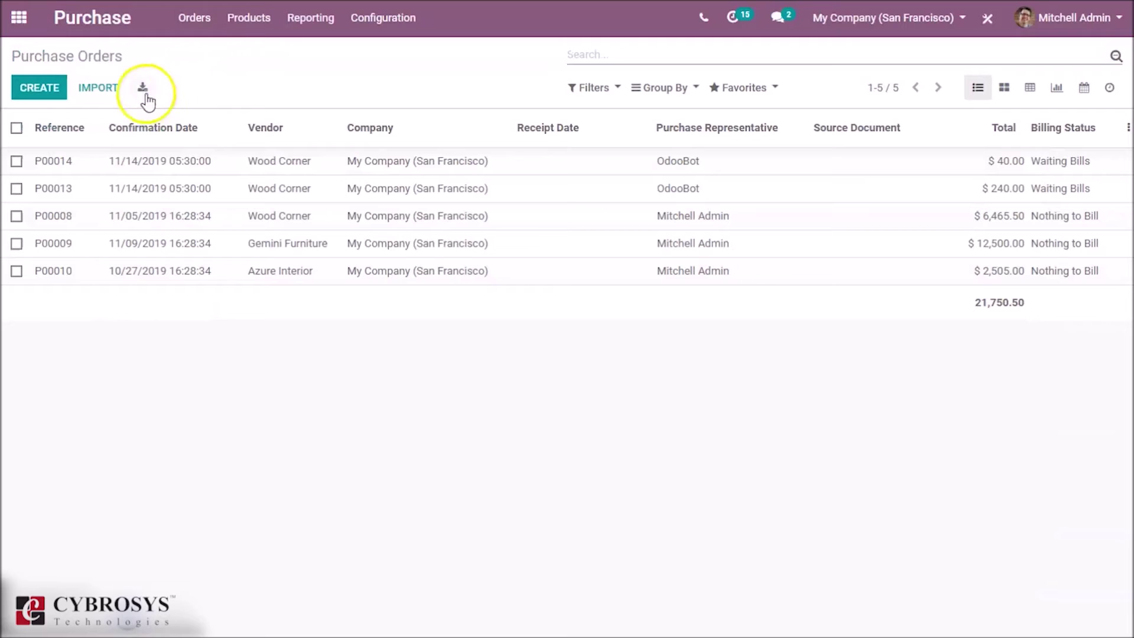
click(39, 87)
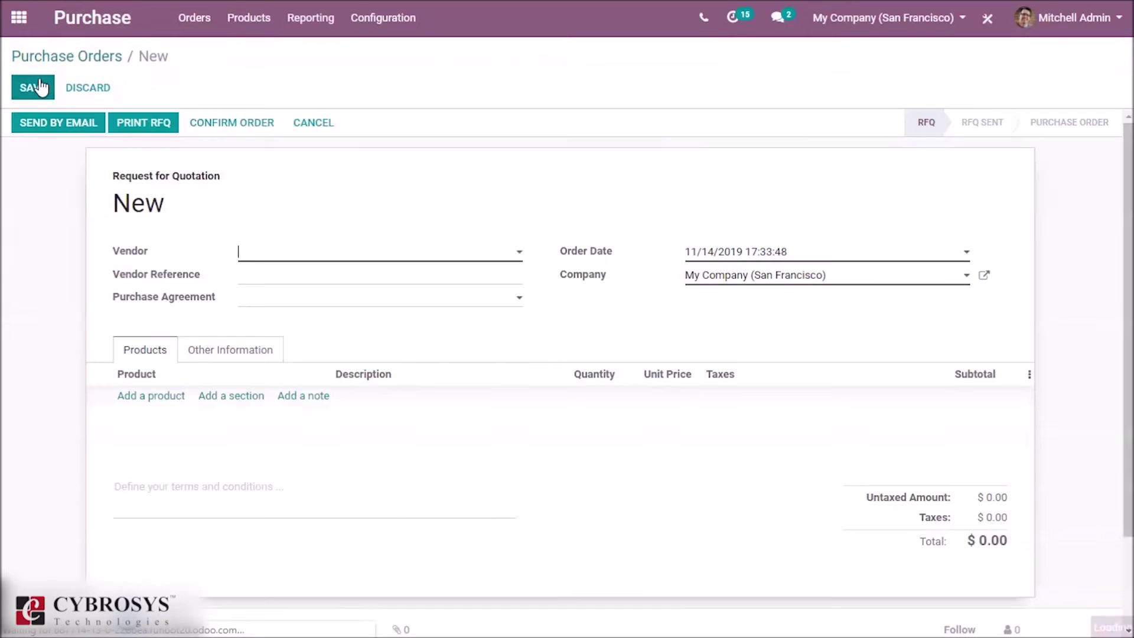
click(367, 258)
click(323, 300)
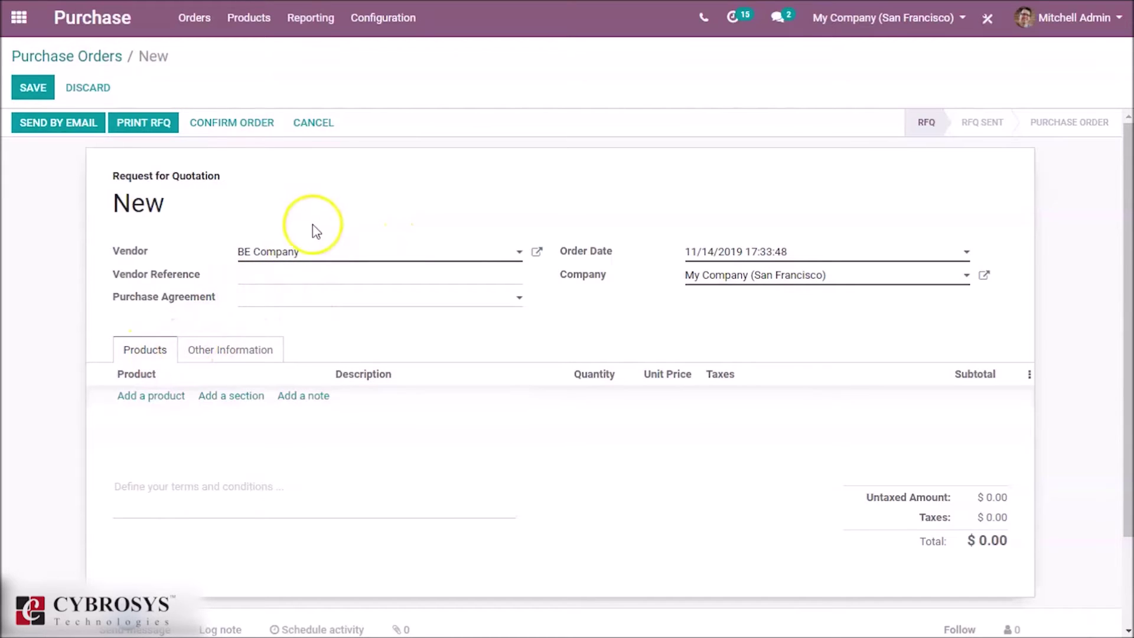
click(139, 395)
text(demo)
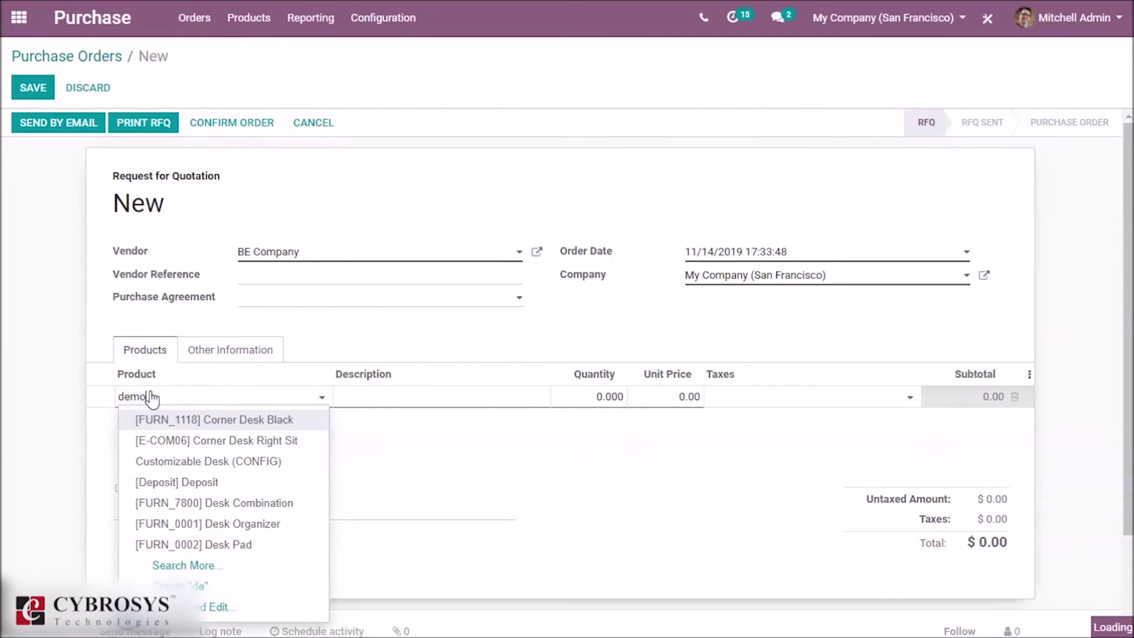
text(2)
click(154, 422)
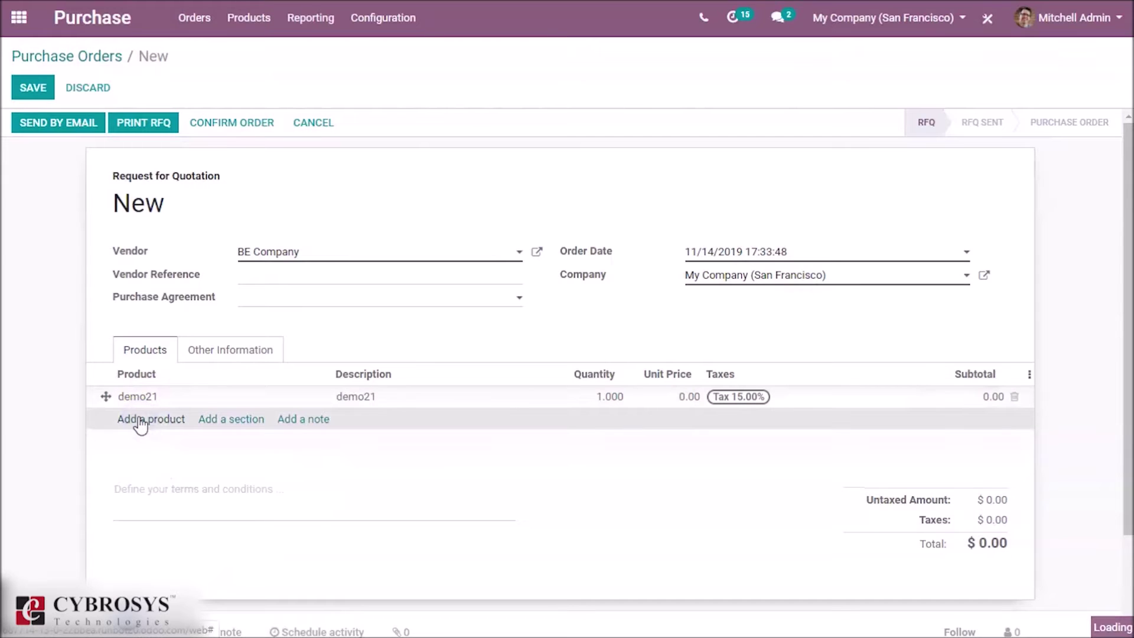
click(140, 422)
text(mo)
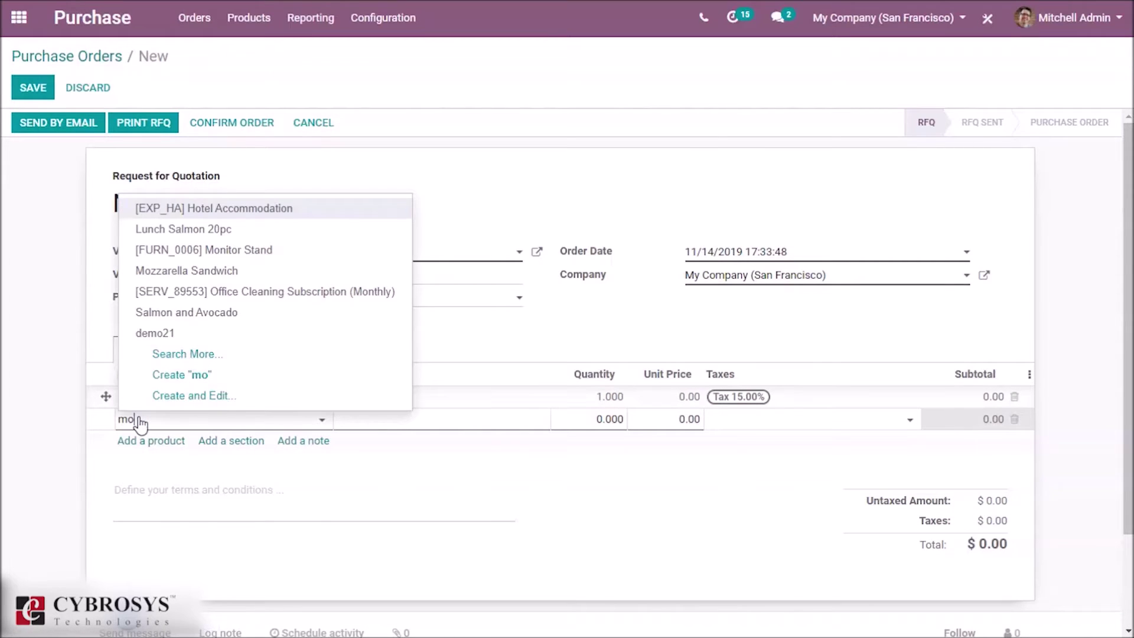
text(de)
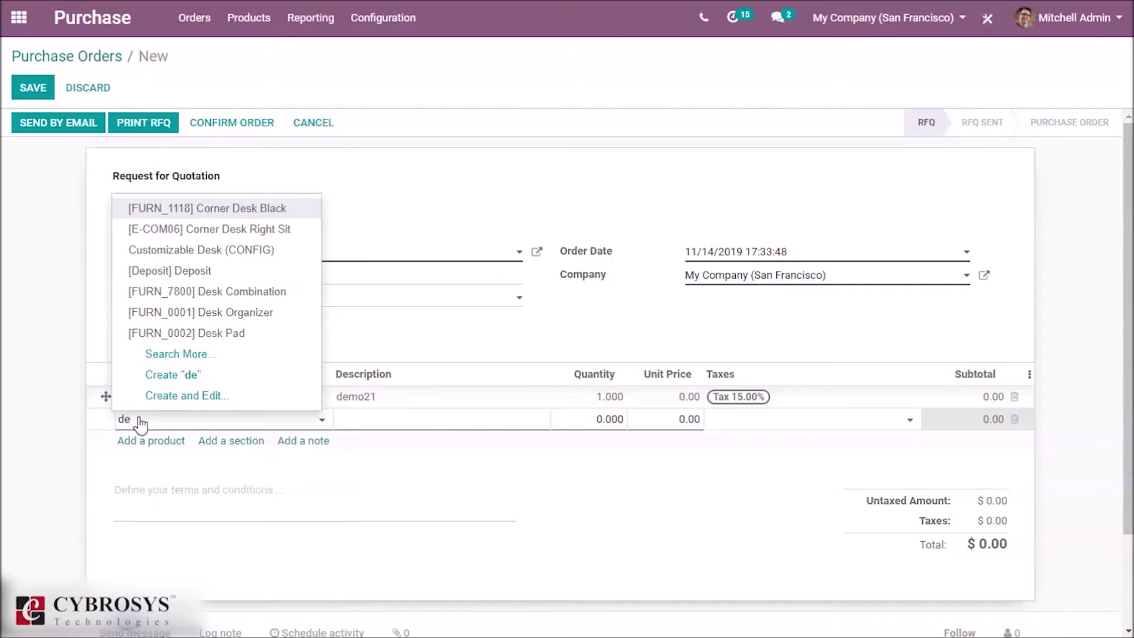
text(mo)
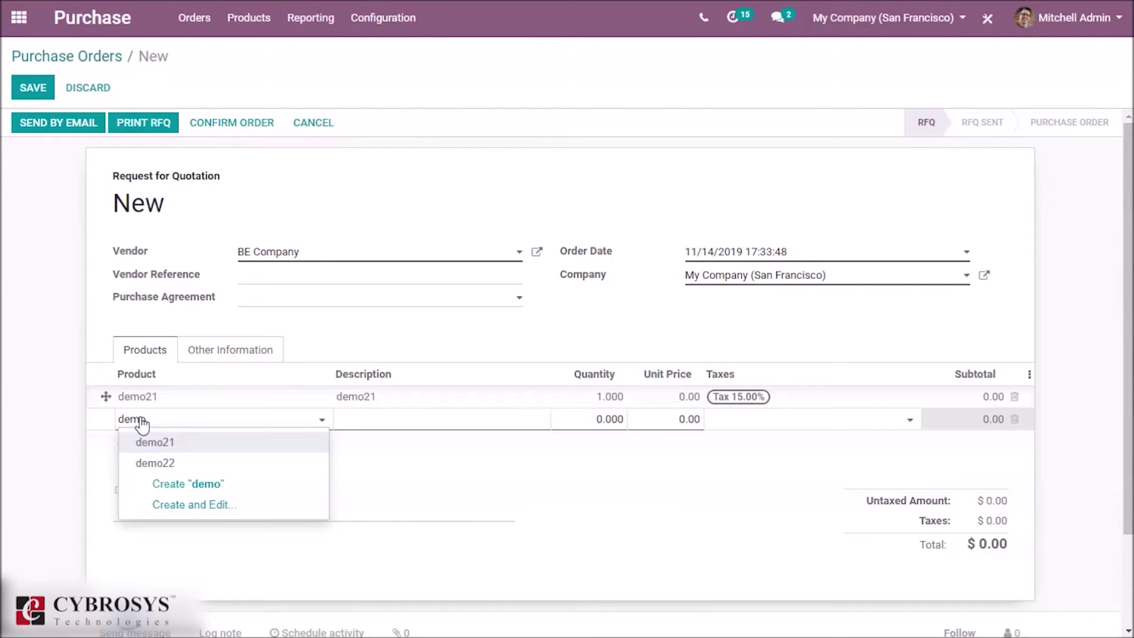
click(145, 463)
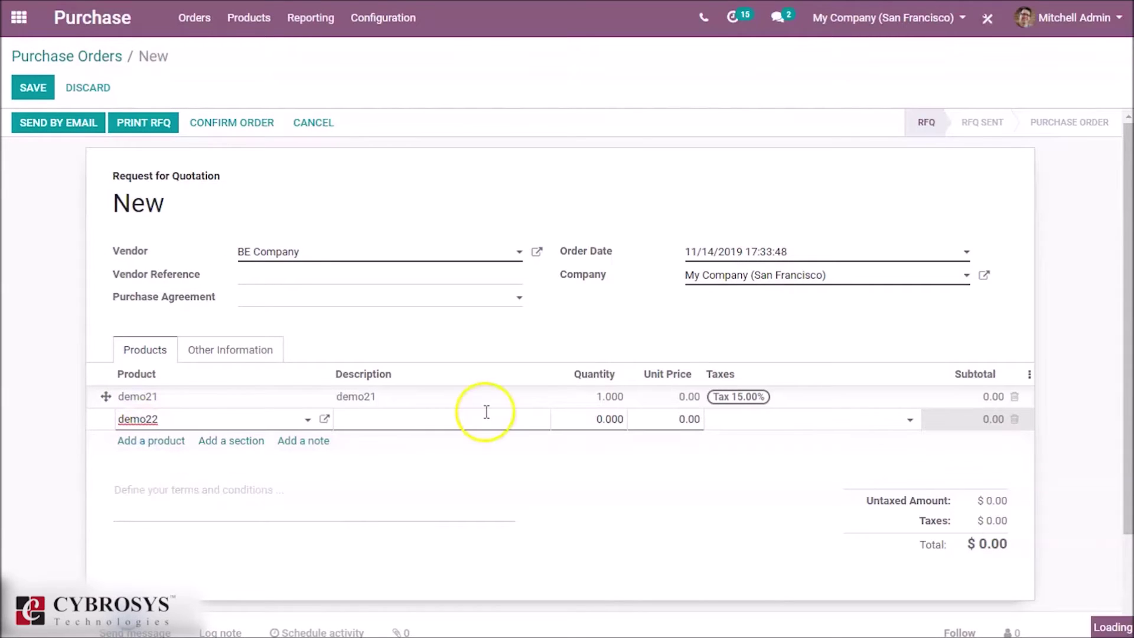
Set quantities 100 and 150 and unit prices 100.00 and 200.00 for demo21 and demo22.
click(574, 402)
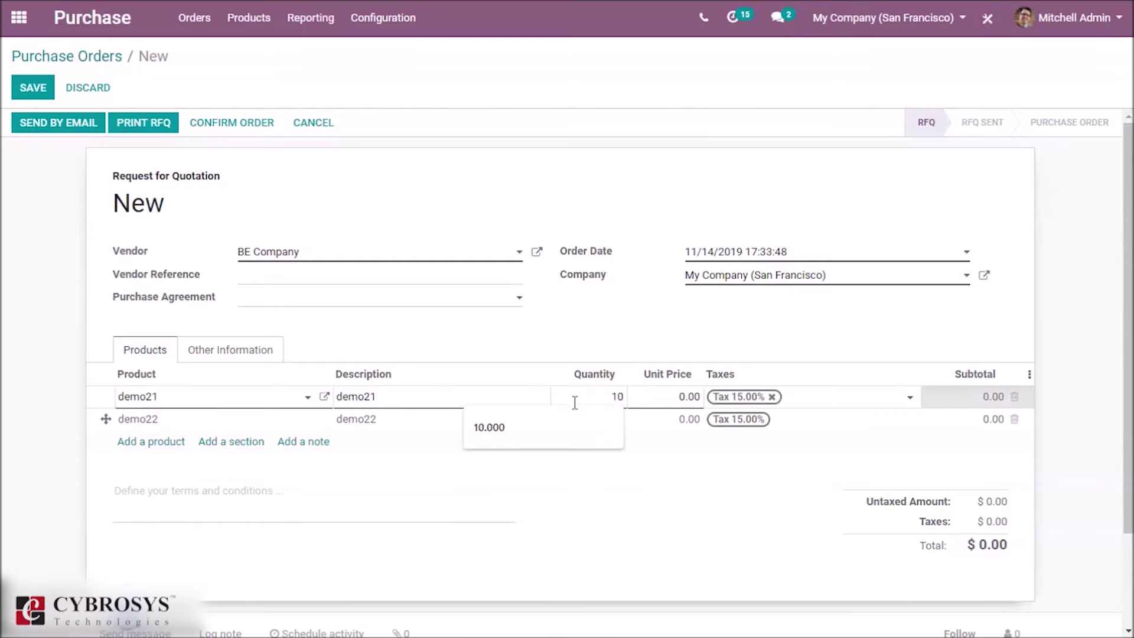
text(0)
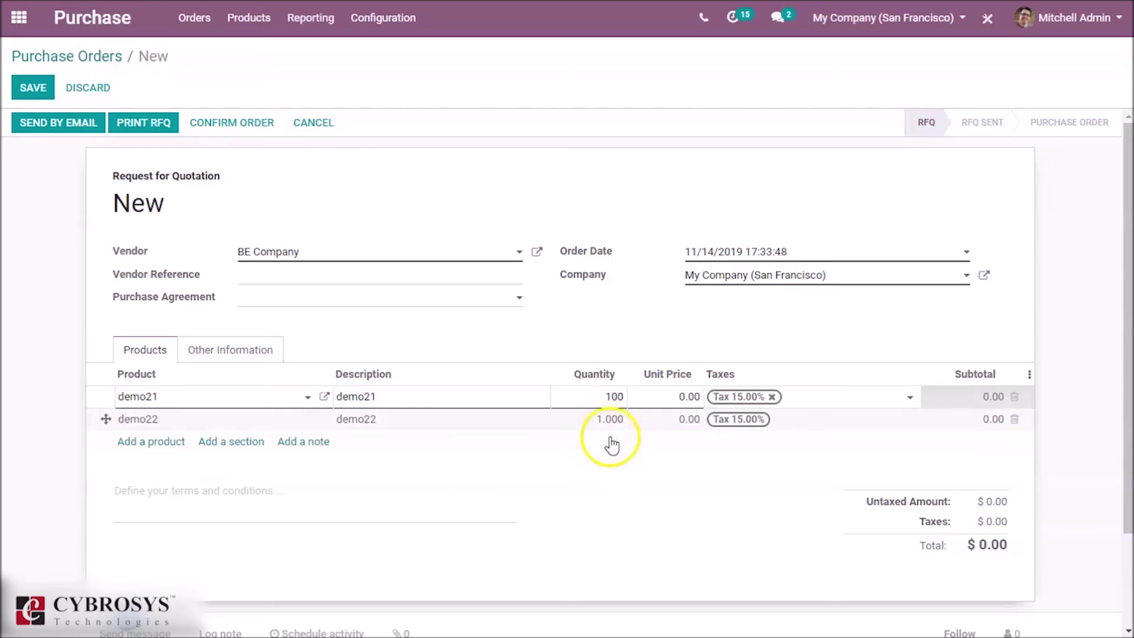
click(593, 420)
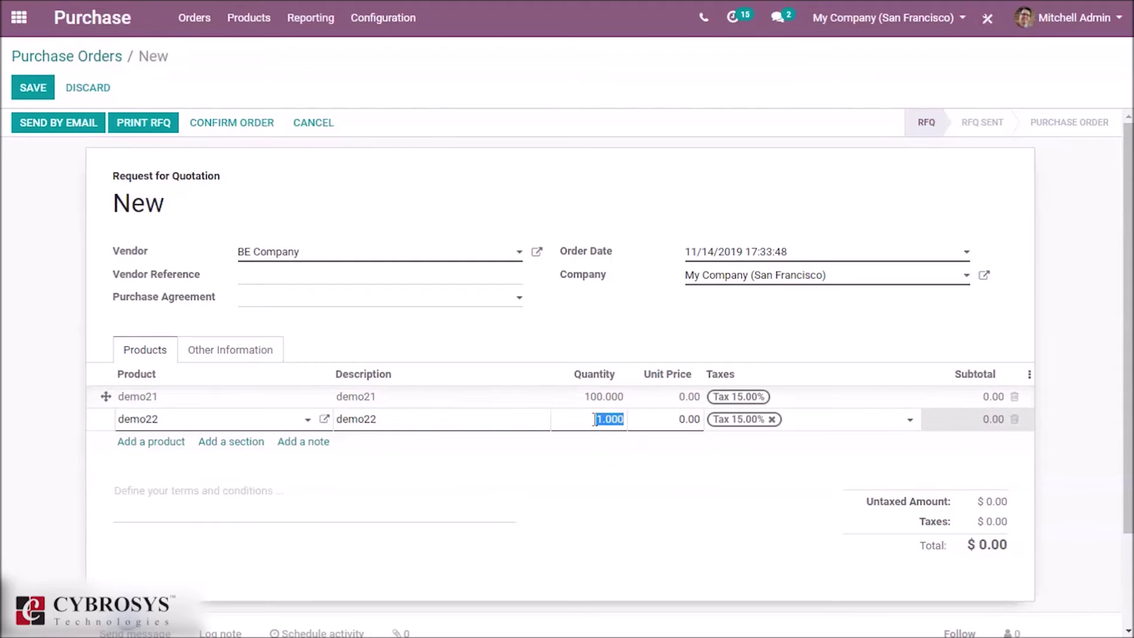
text(150)
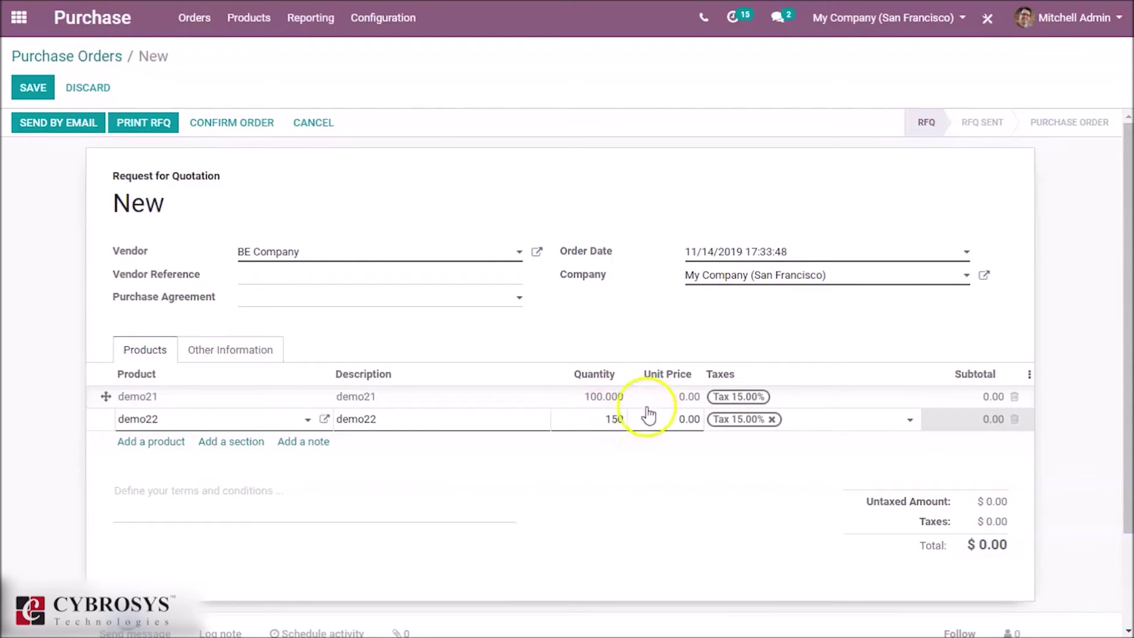
click(663, 395)
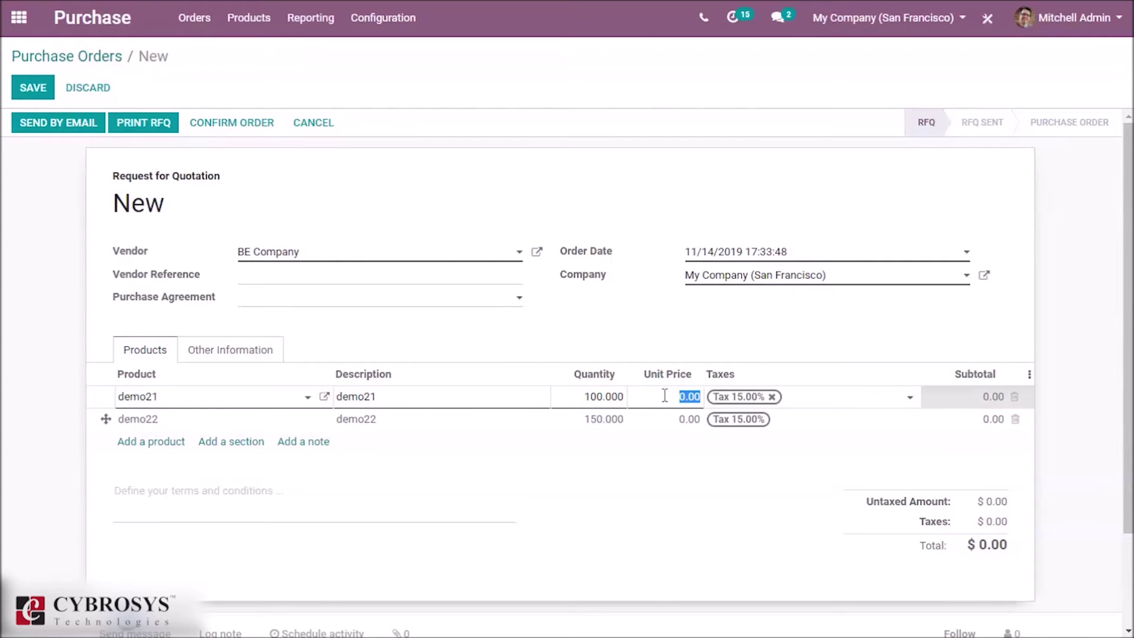
text(10)
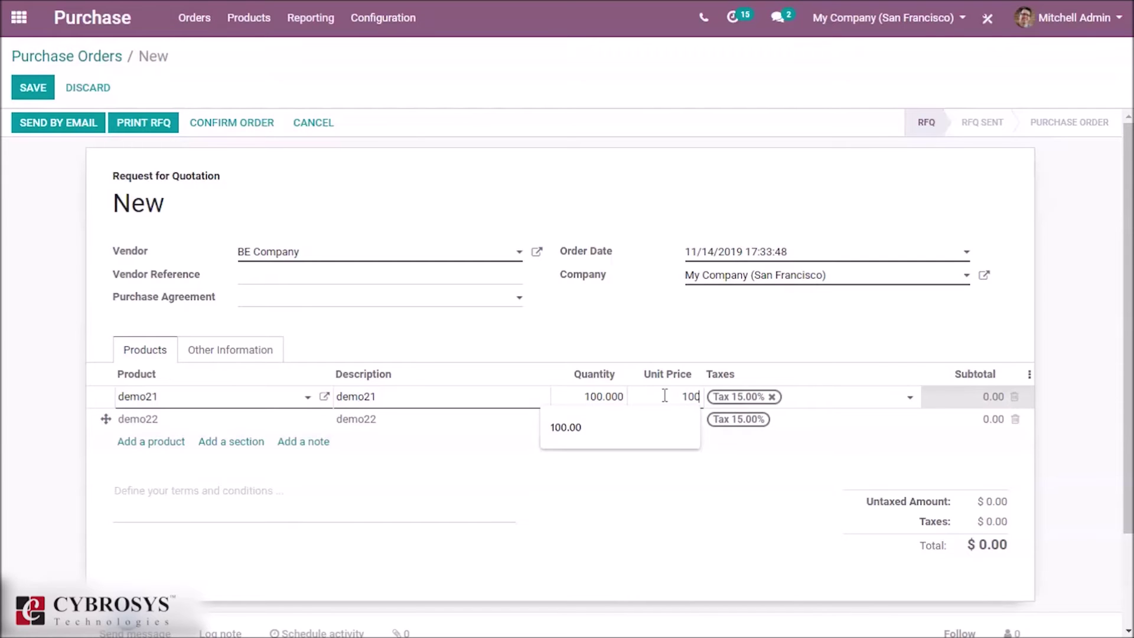
text(0)
click(715, 460)
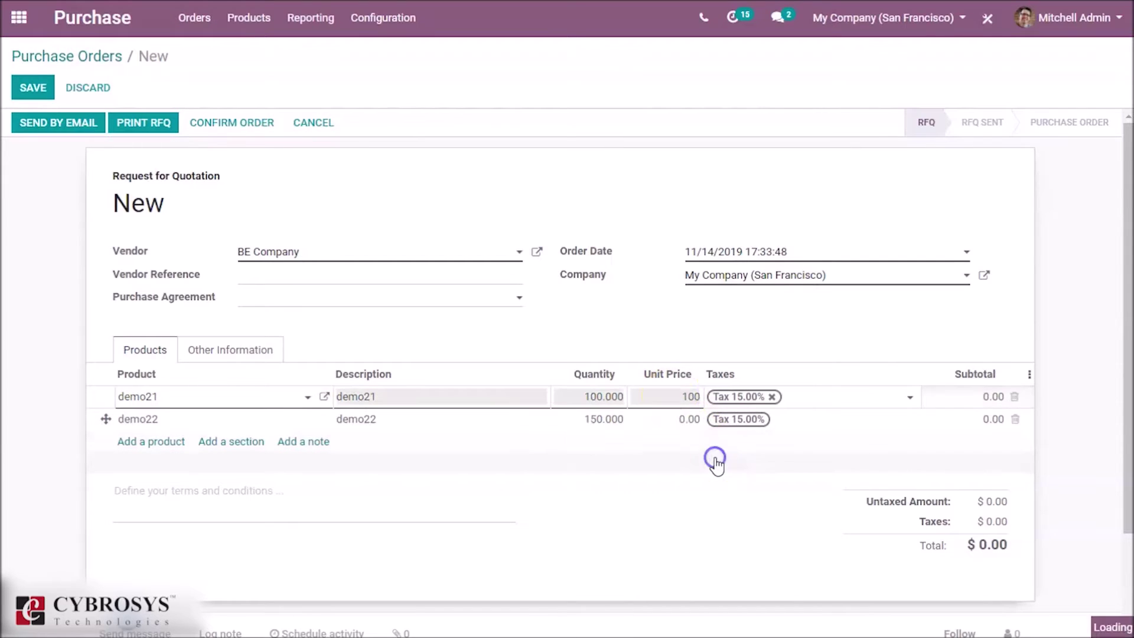
click(658, 420)
text(200)
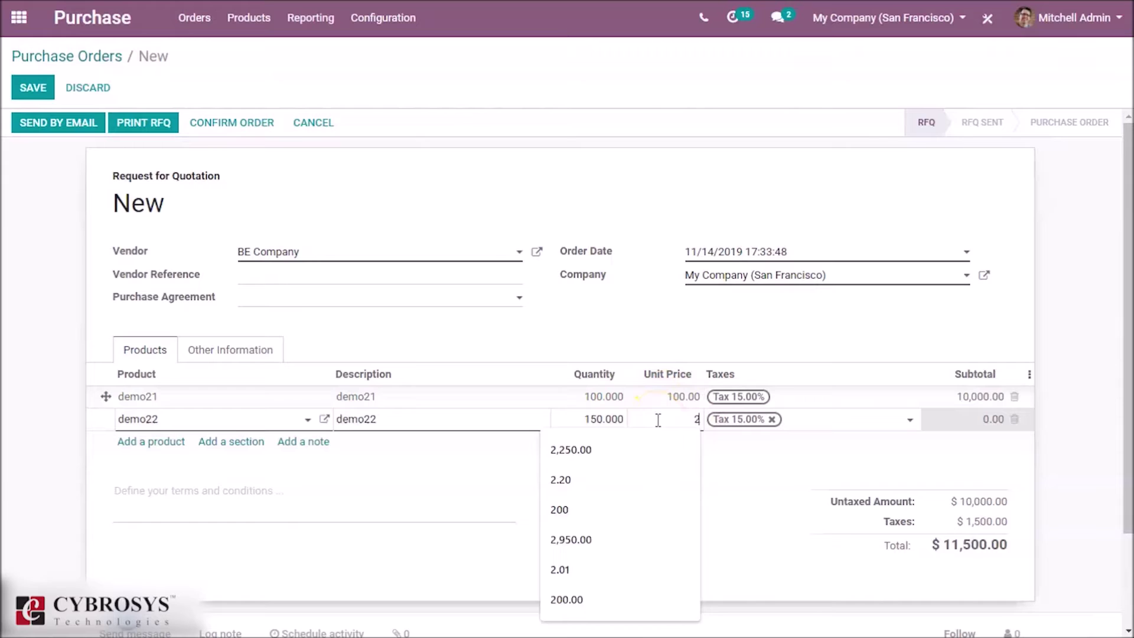
click(746, 486)
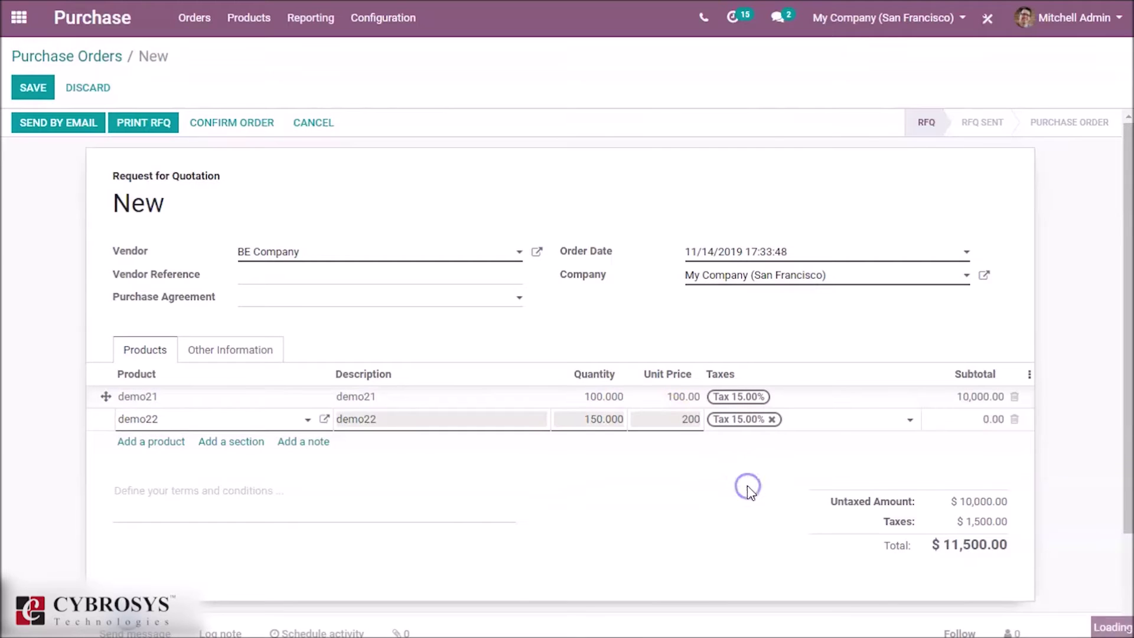
Confirm order P00015 and validate receipt WH/IN/00008 for 100 demo21 and 150 demo22.
click(204, 125)
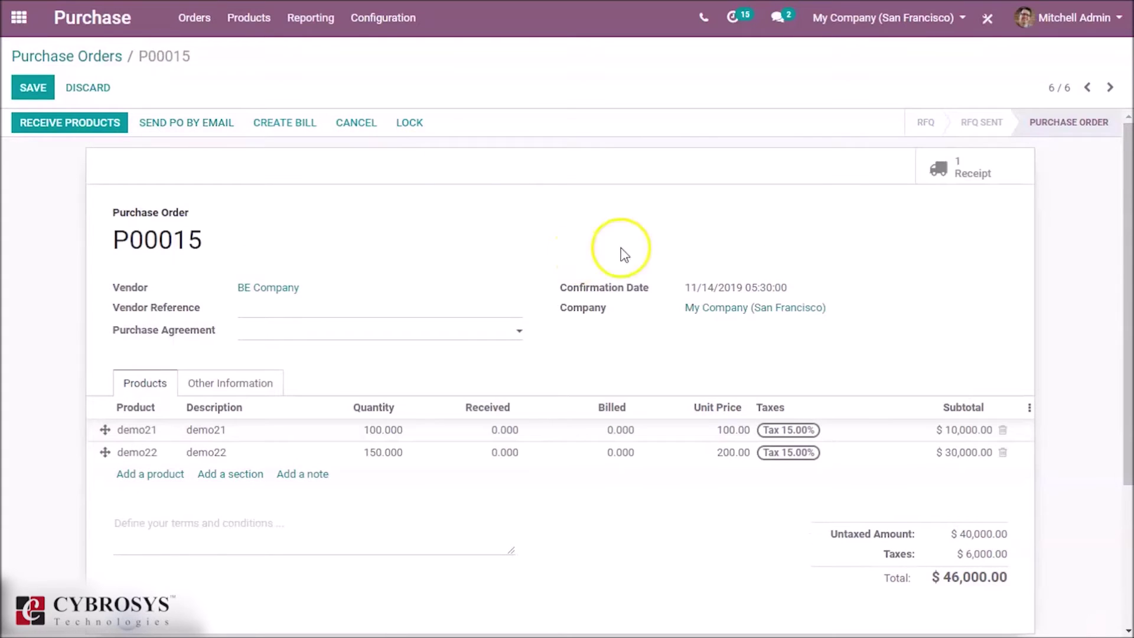
click(66, 122)
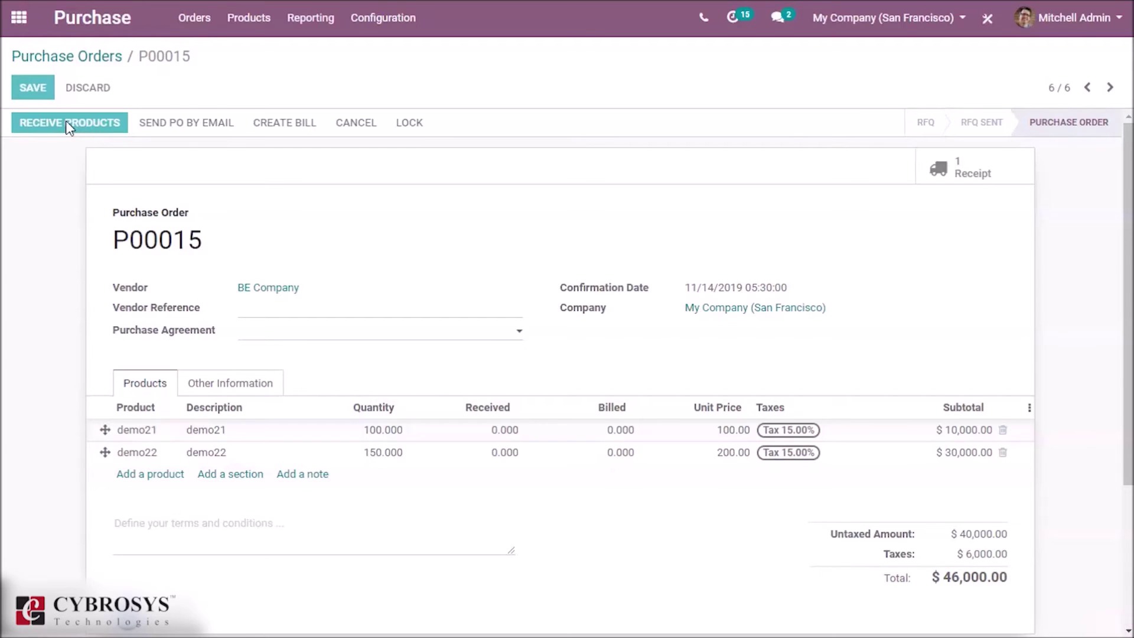
click(66, 122)
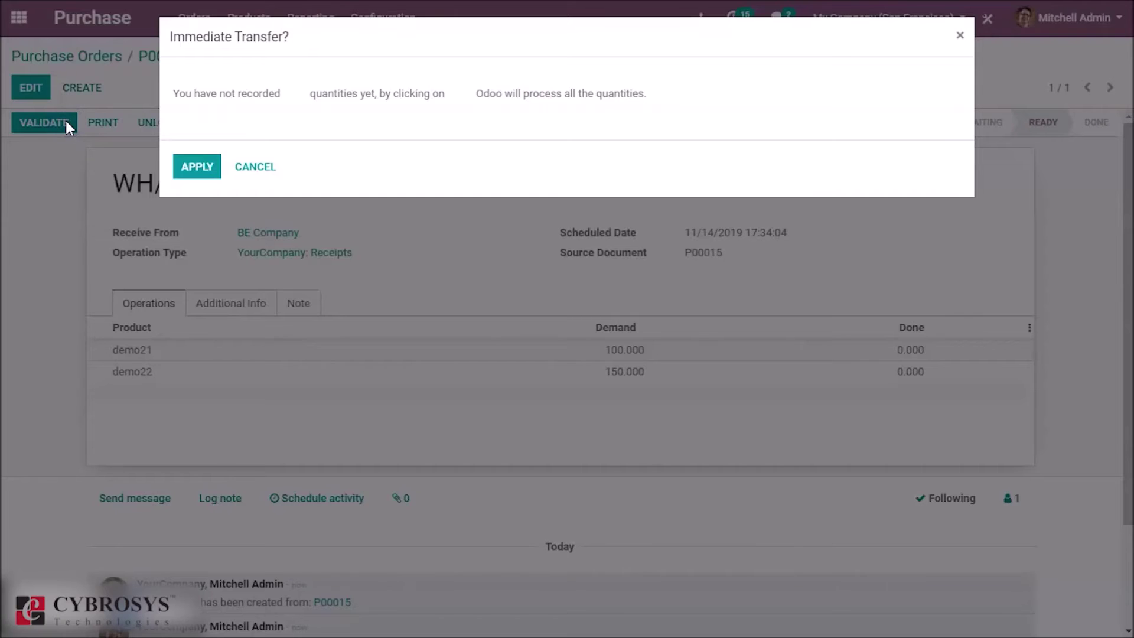
click(189, 168)
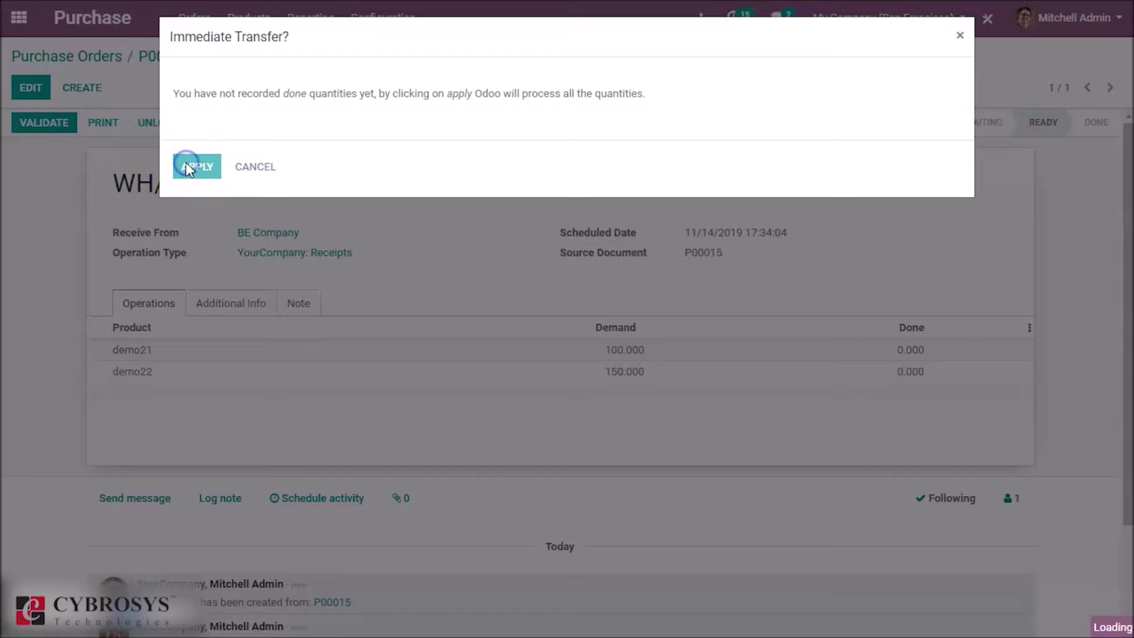
click(168, 56)
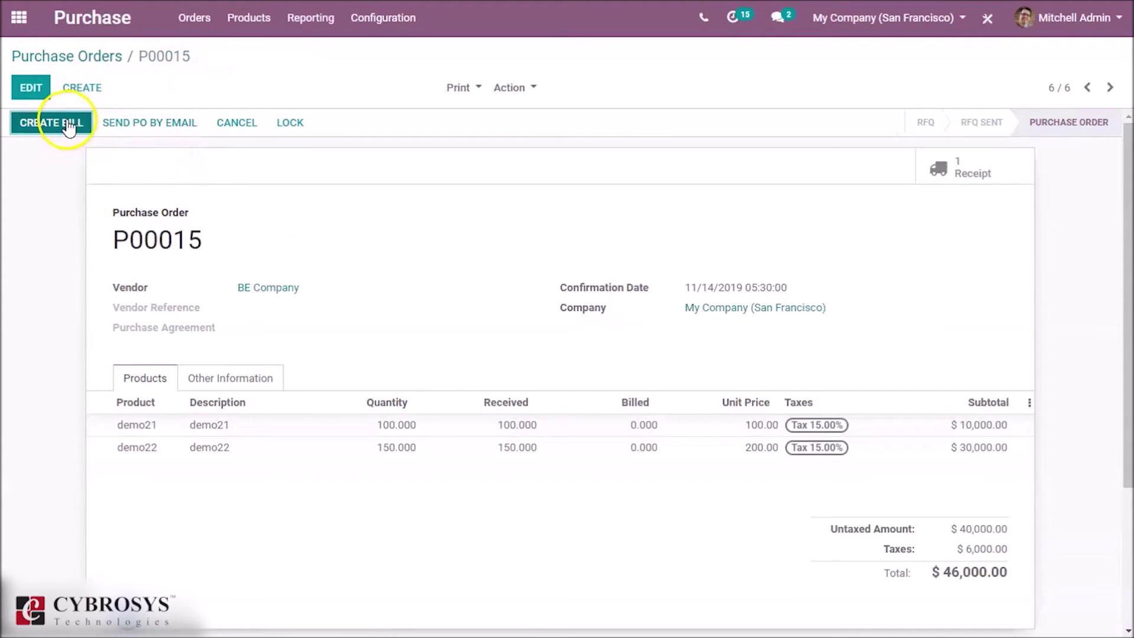
click(68, 123)
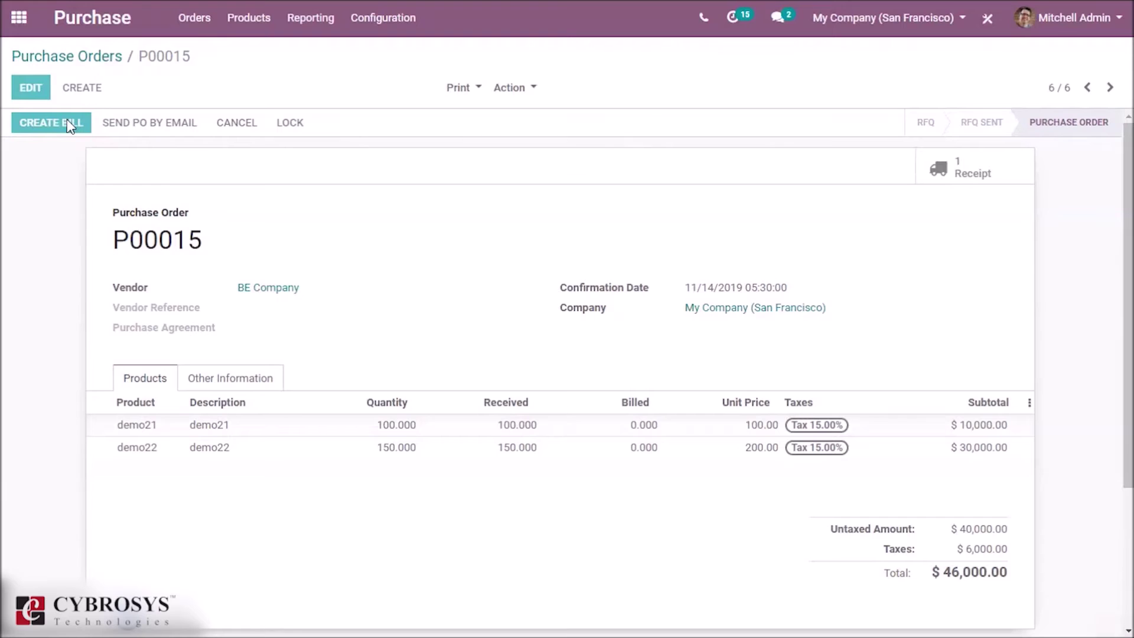
Post vendor bill BILL/2019/0002 and register its full $46,000.00 payment.
click(26, 122)
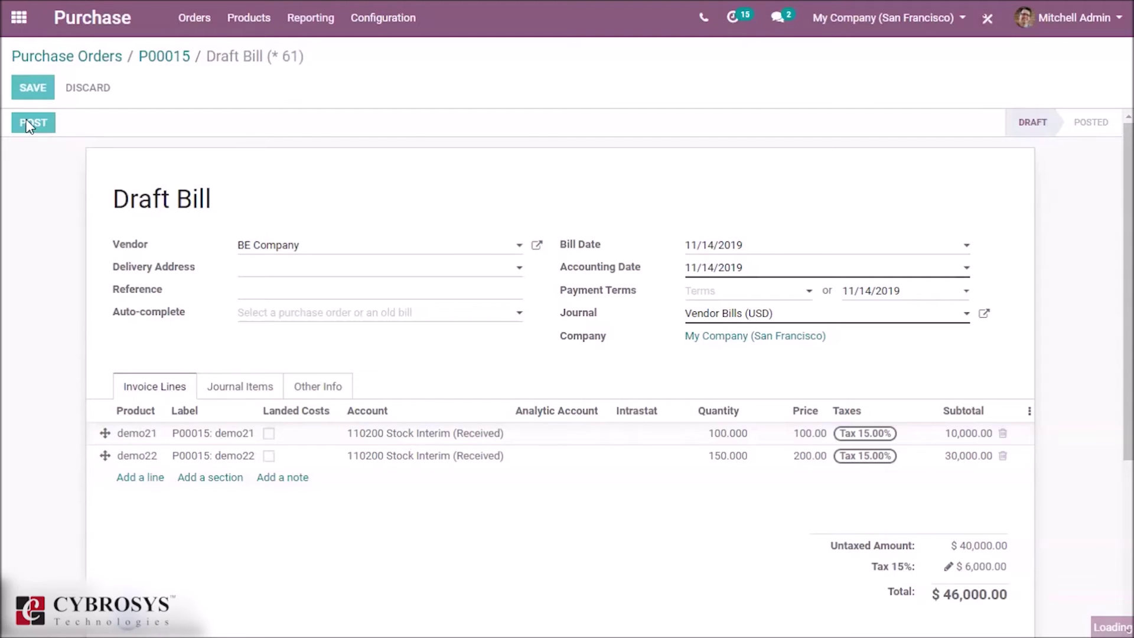
click(26, 122)
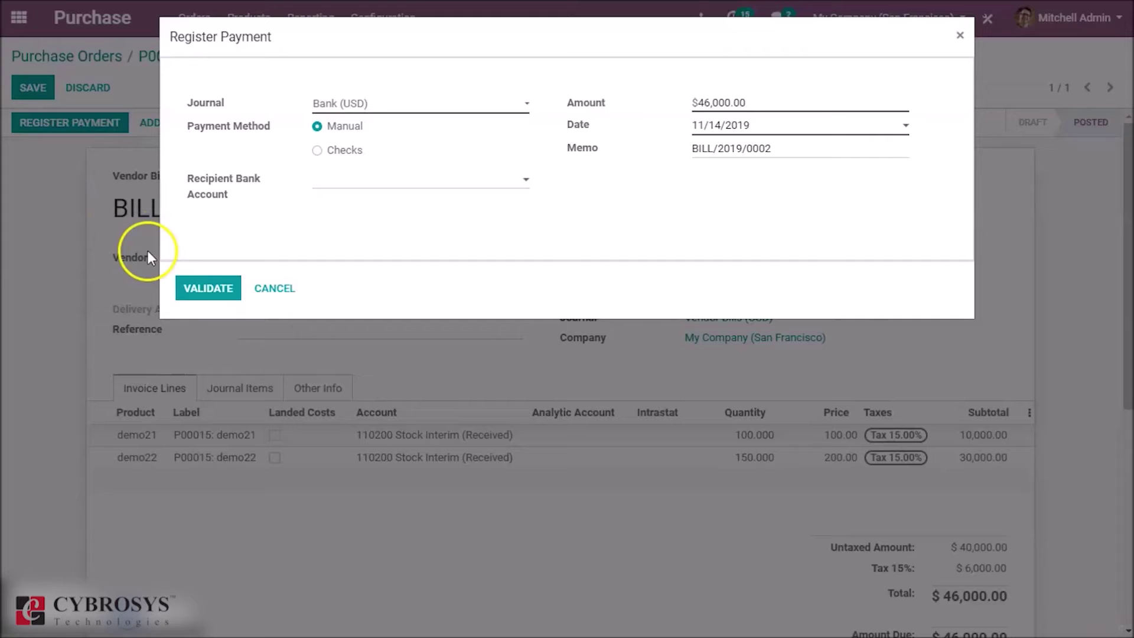
click(183, 288)
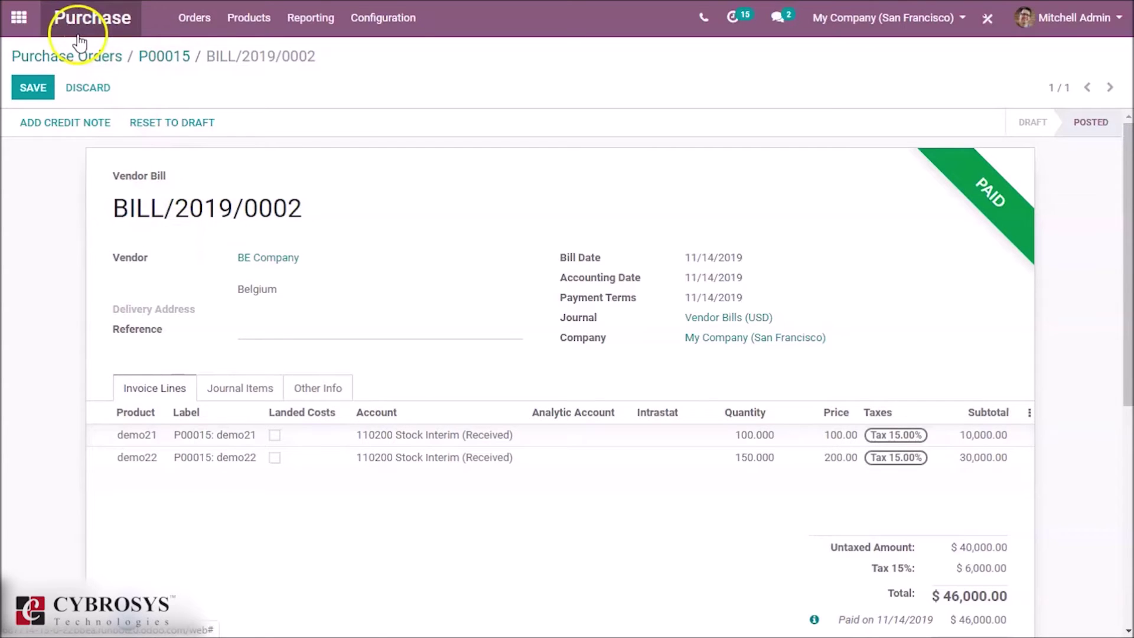
click(19, 18)
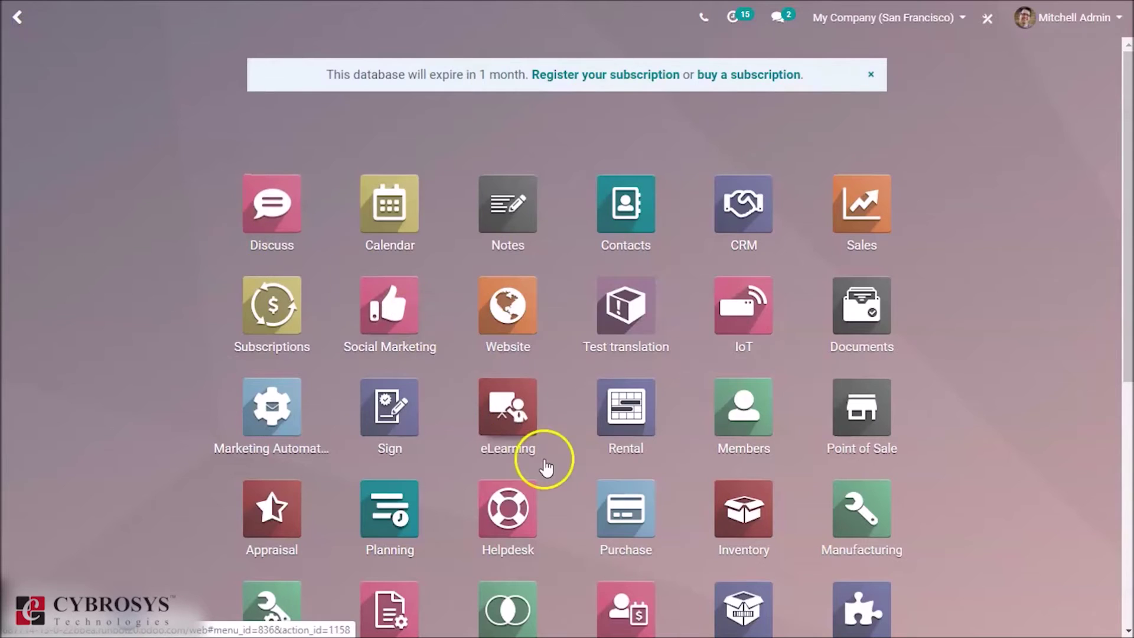
Create a new landed cost in Inventory linked to receipt transfer WH/IN/00008.
click(730, 548)
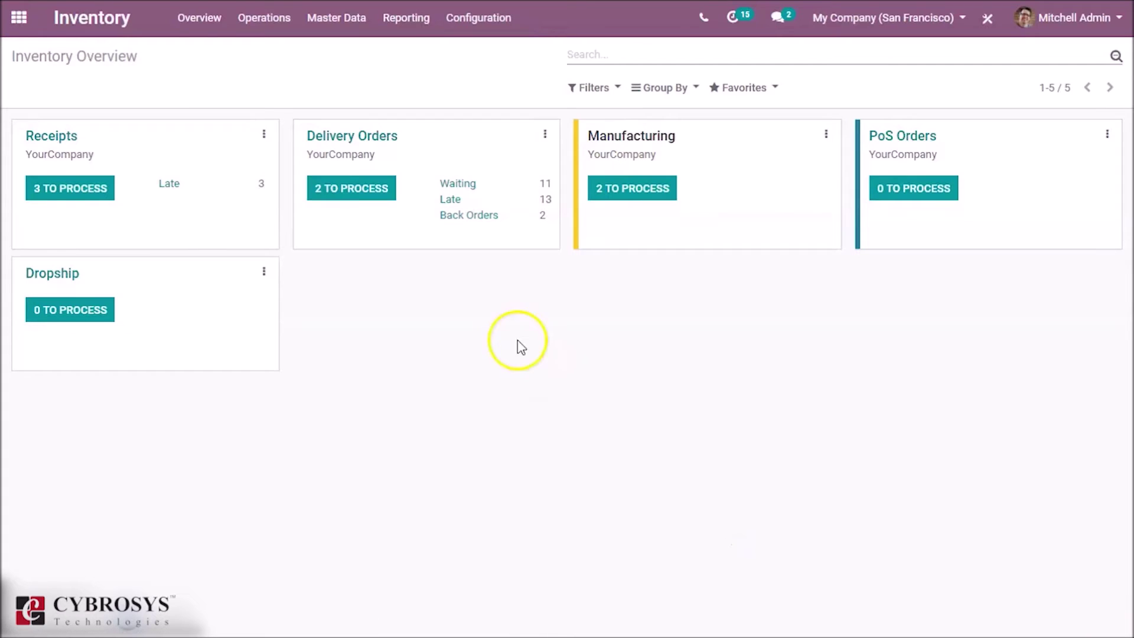
click(247, 35)
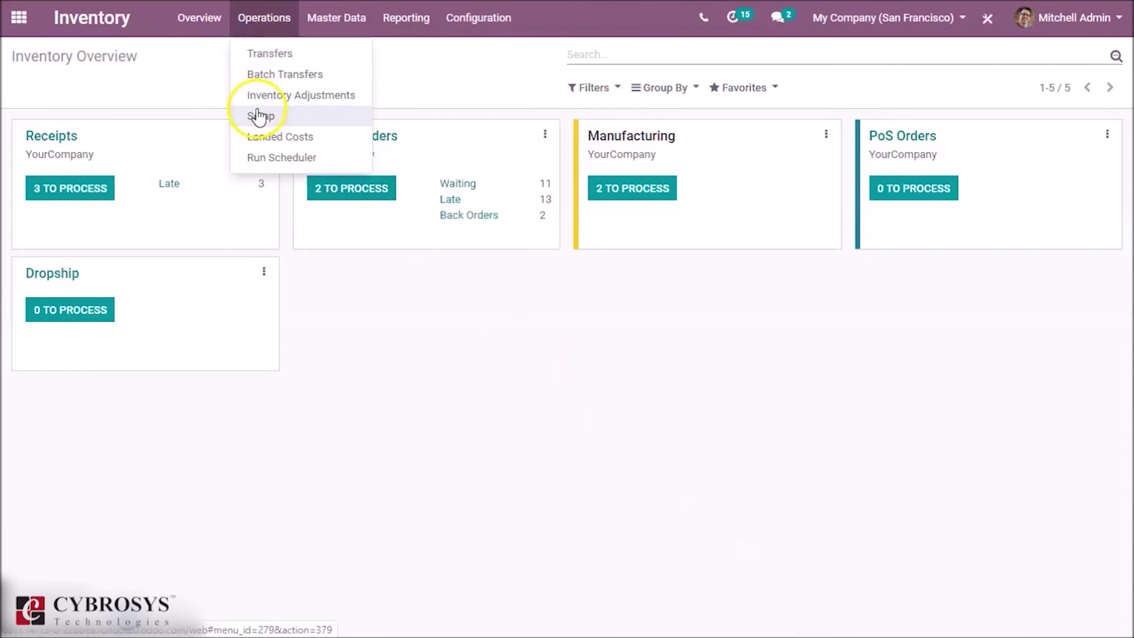
click(256, 137)
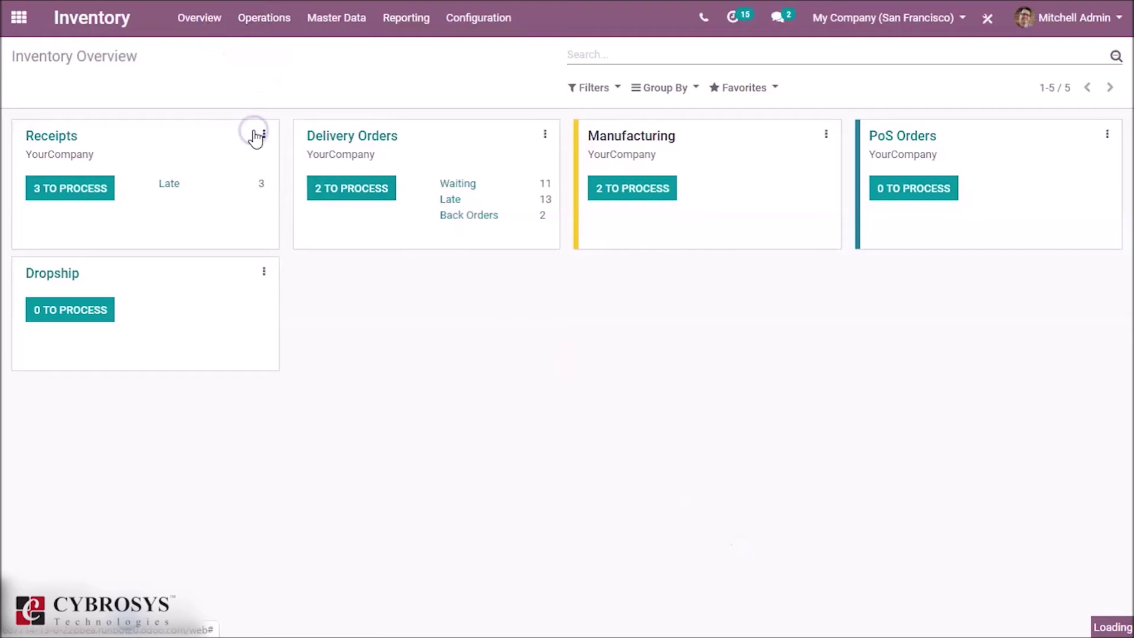
click(40, 94)
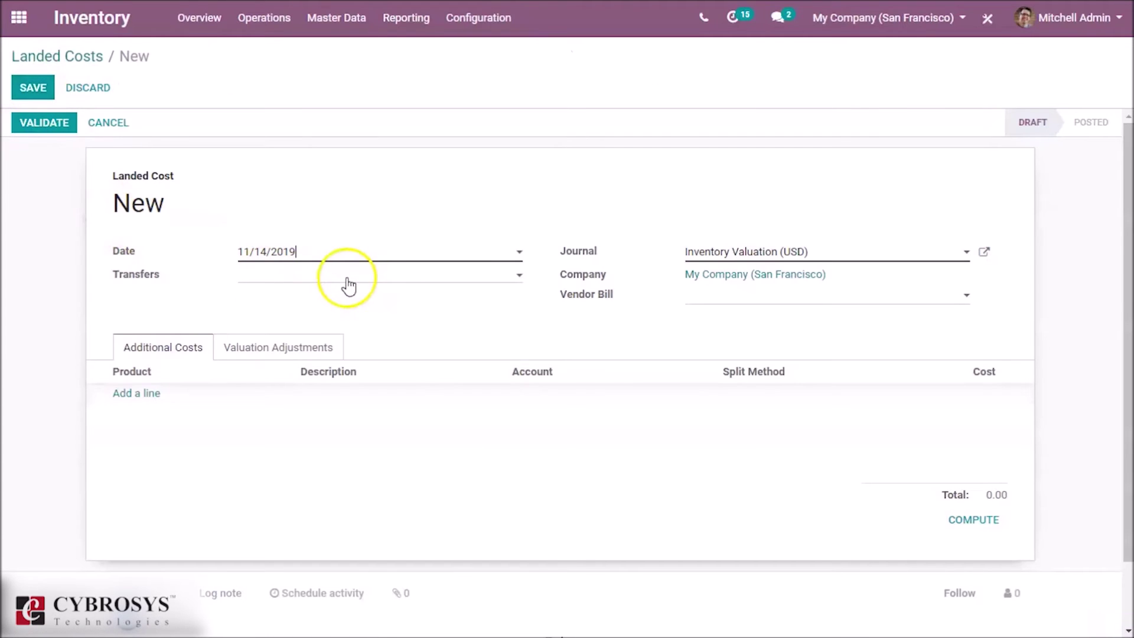
click(337, 277)
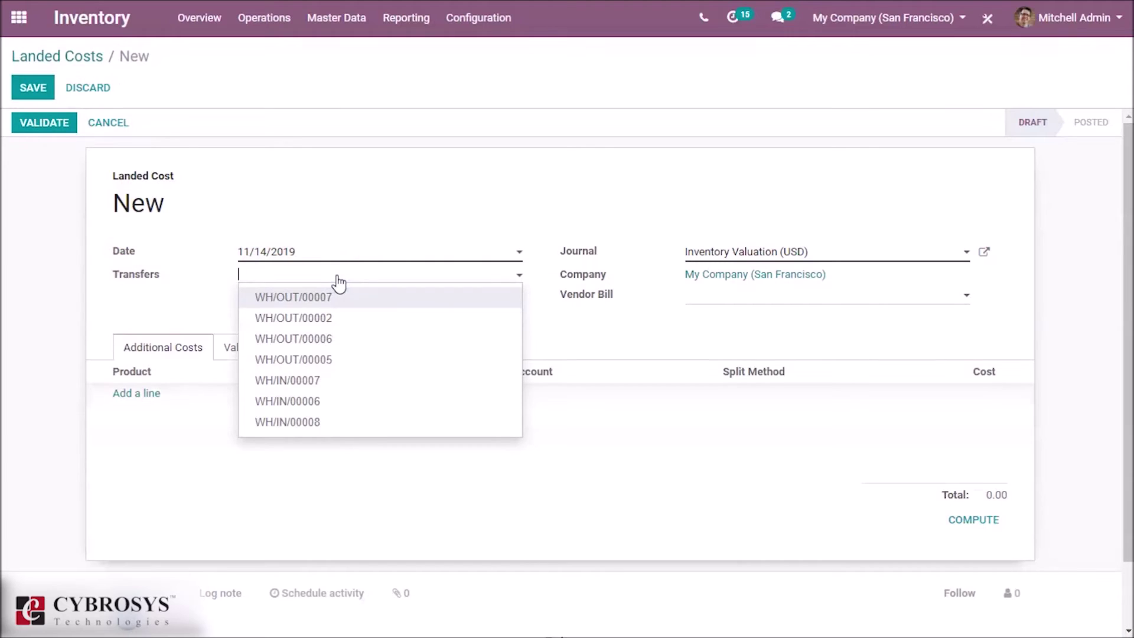
click(356, 426)
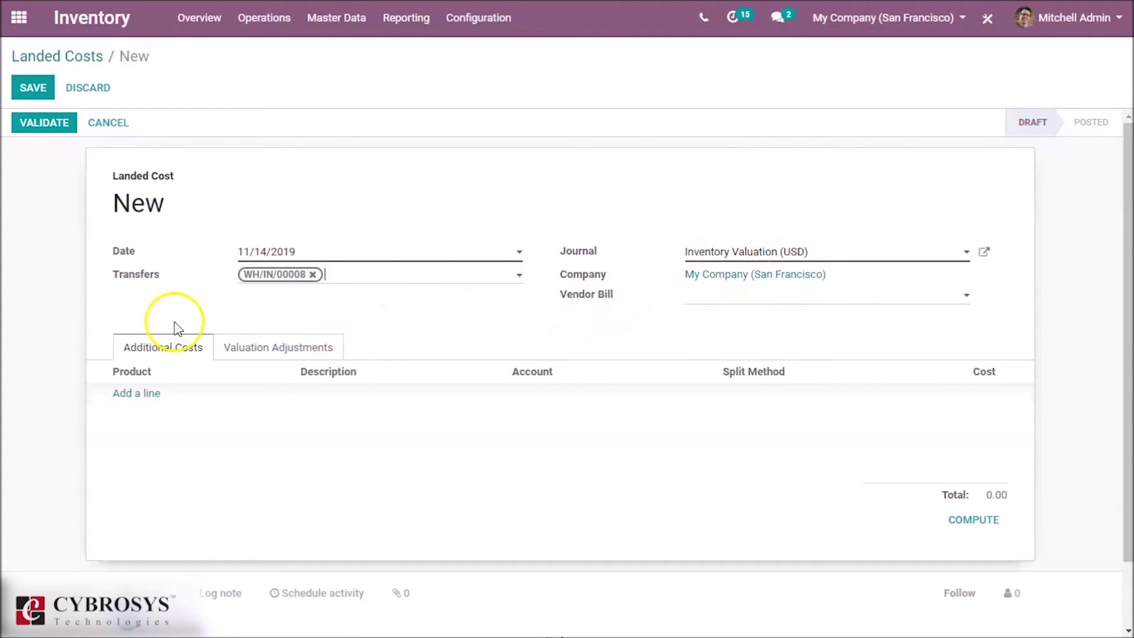
Add a new ldcost cost line of 4,000.00 split Equal and compute the valuation adjustments.
click(122, 394)
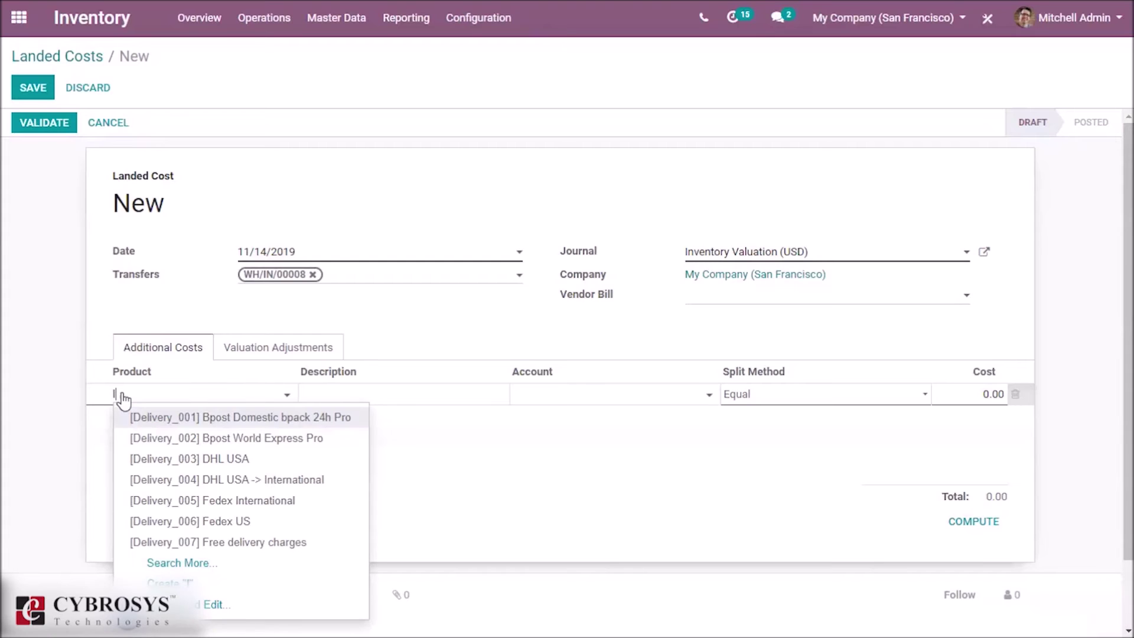
text(ld)
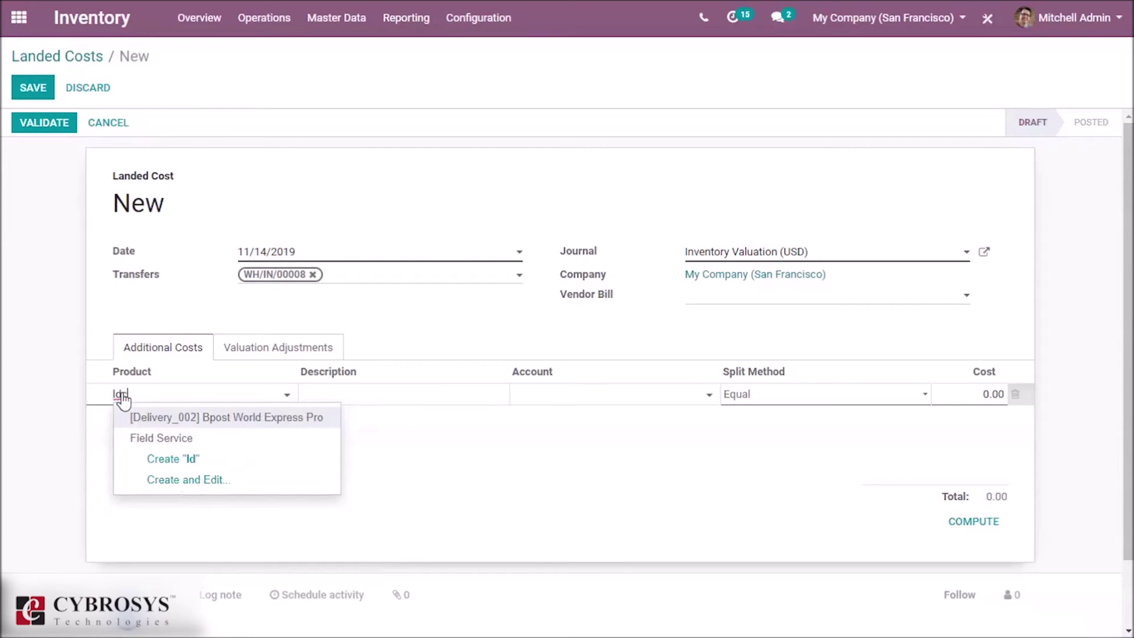
text(cost)
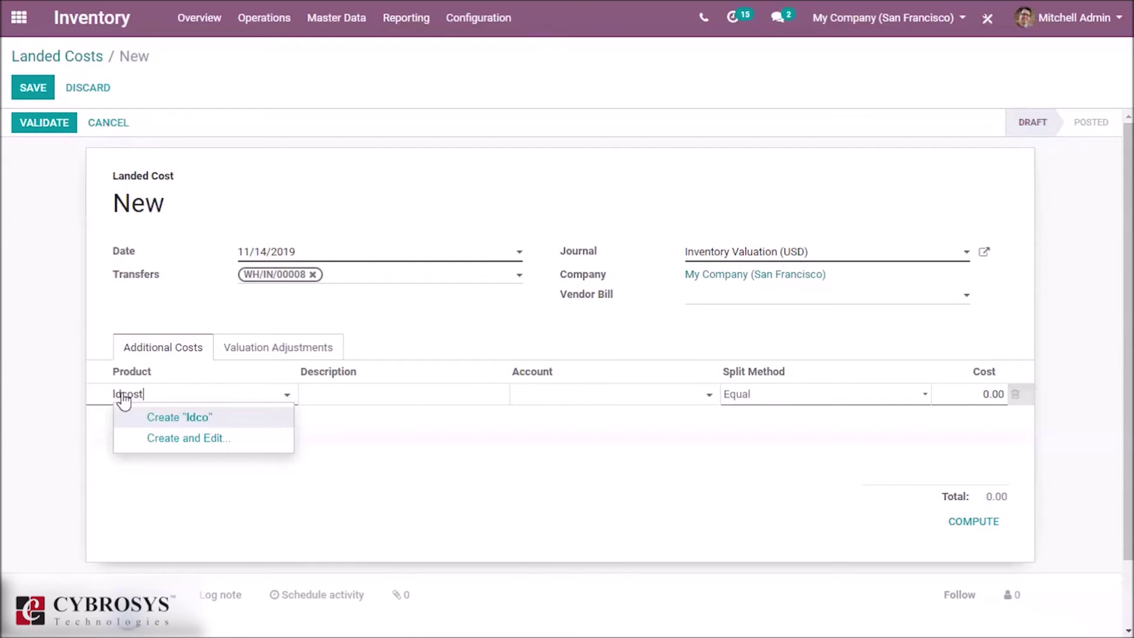
click(165, 422)
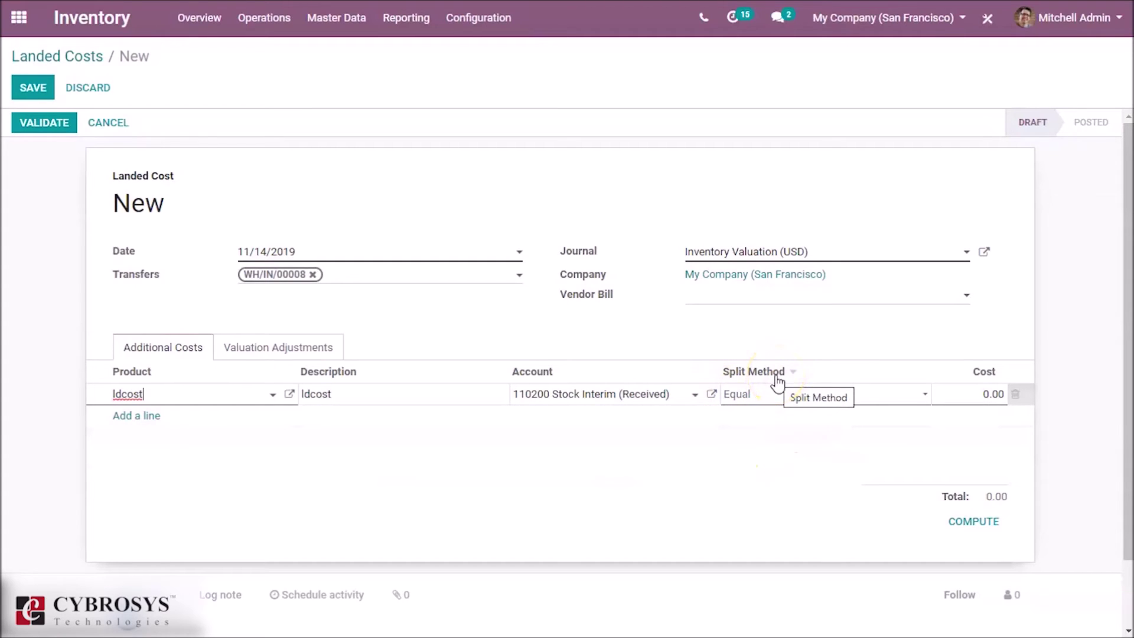
click(792, 413)
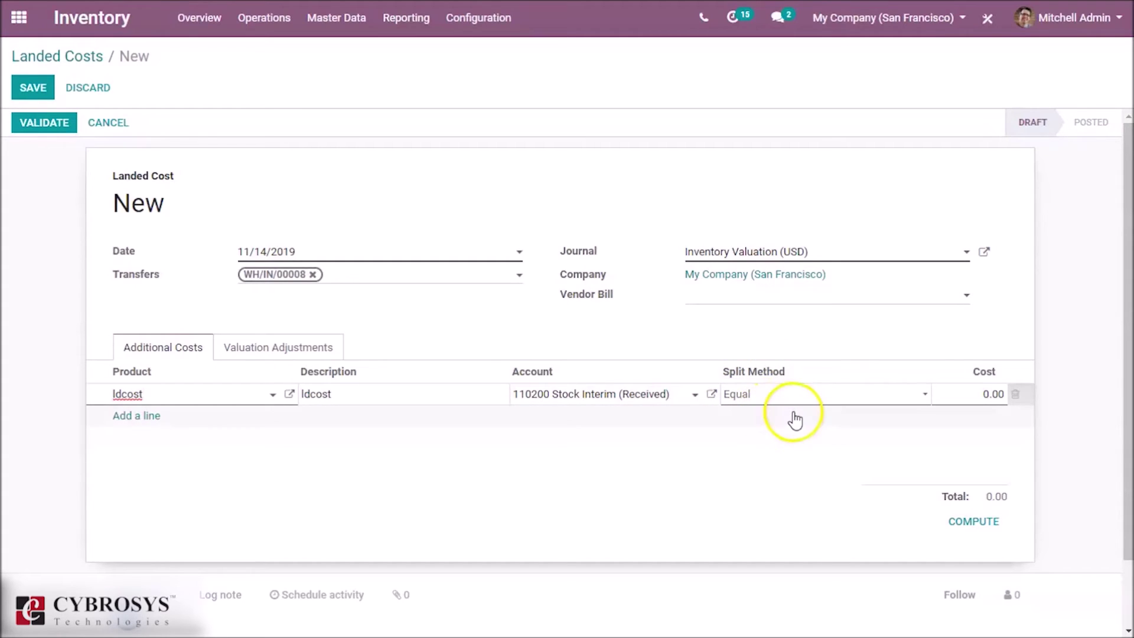
click(812, 389)
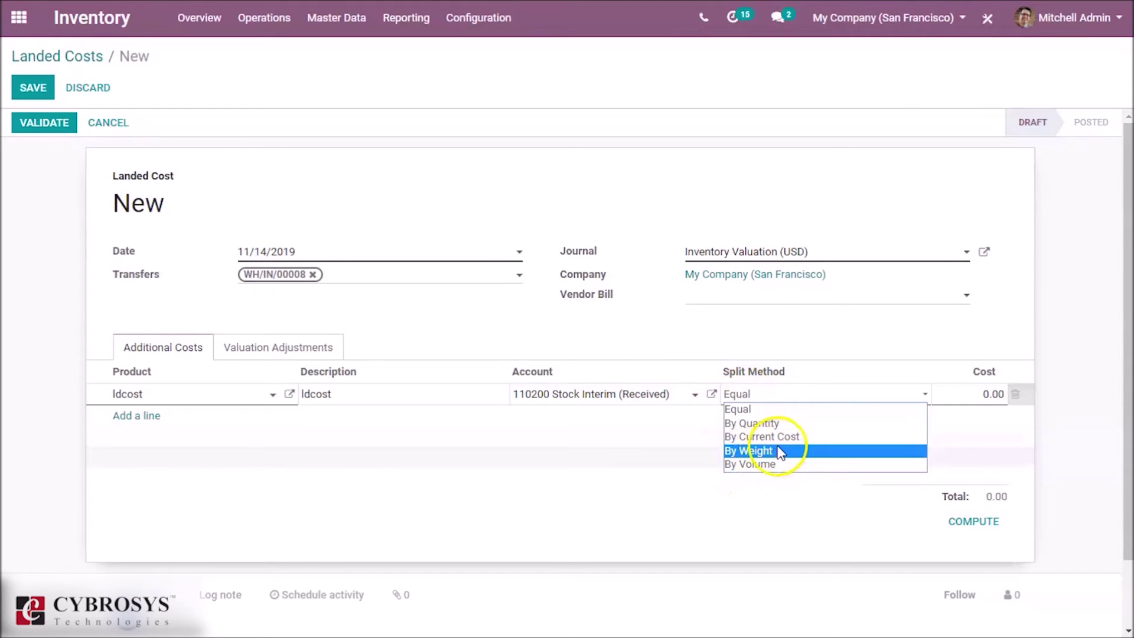
click(626, 454)
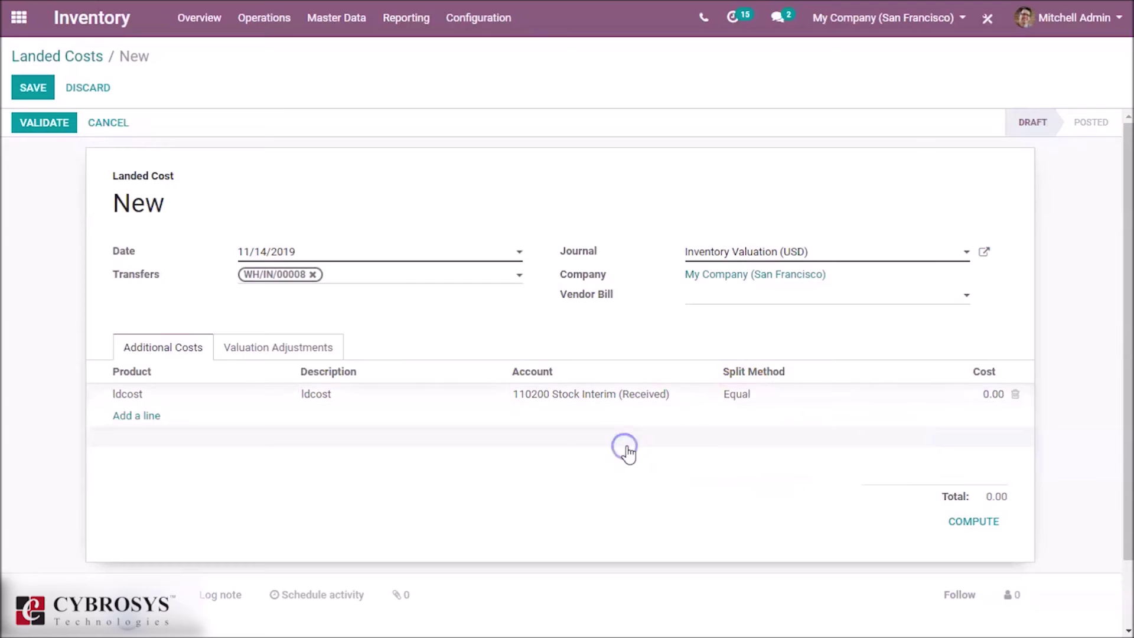
click(957, 396)
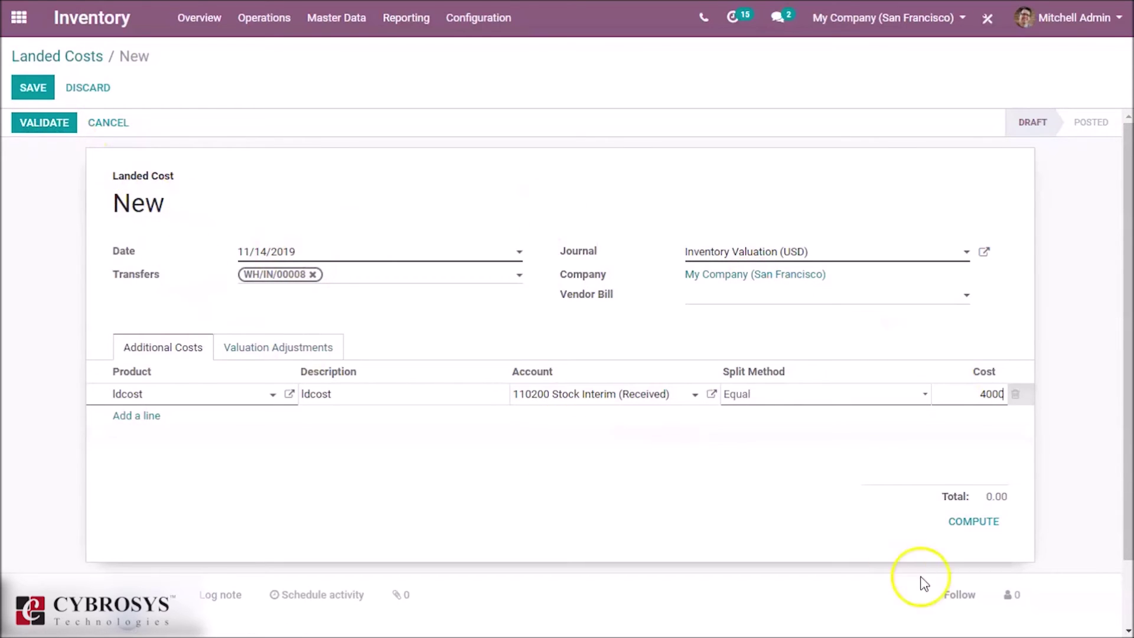
click(965, 525)
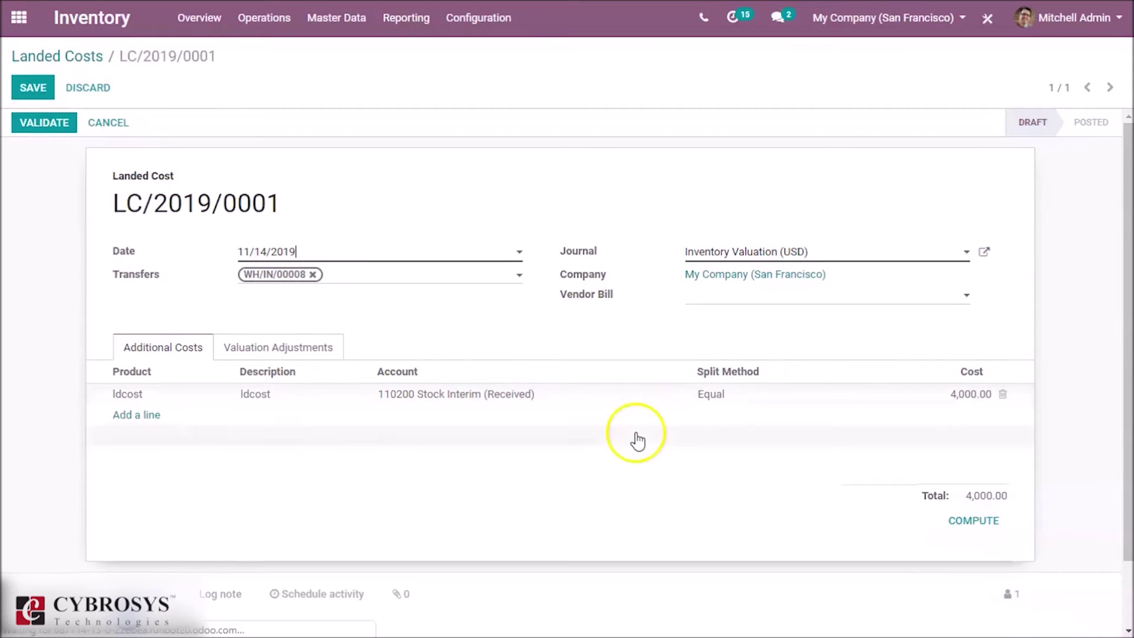
click(292, 354)
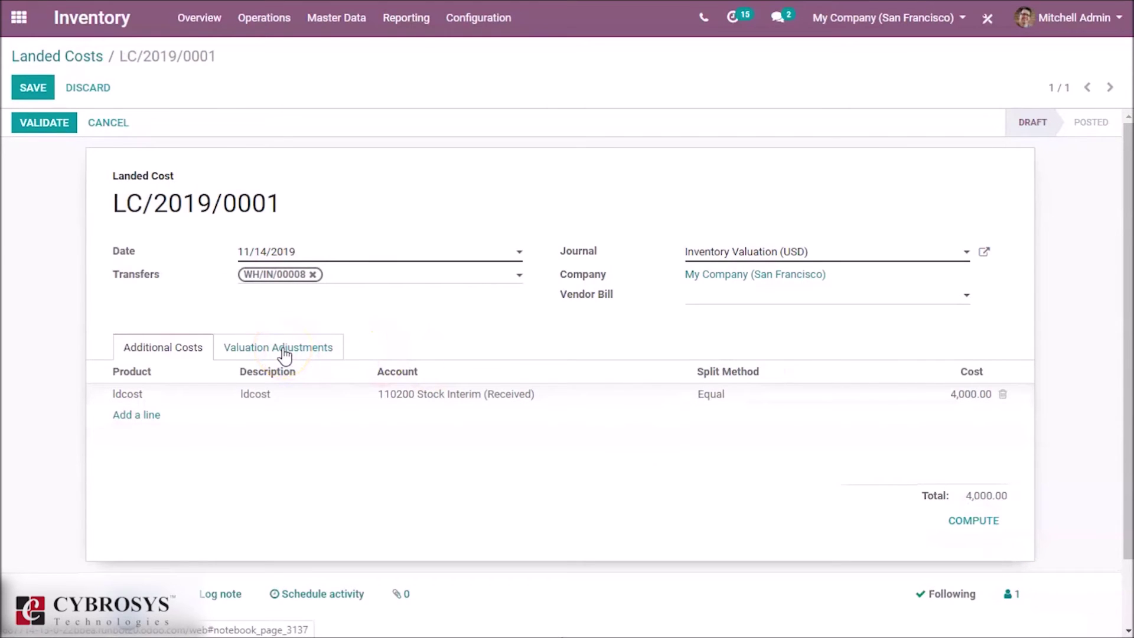
Review the new demo21 ($12,000) and demo22 ($32,000) values and validate landed cost LC/2019/0001.
click(285, 354)
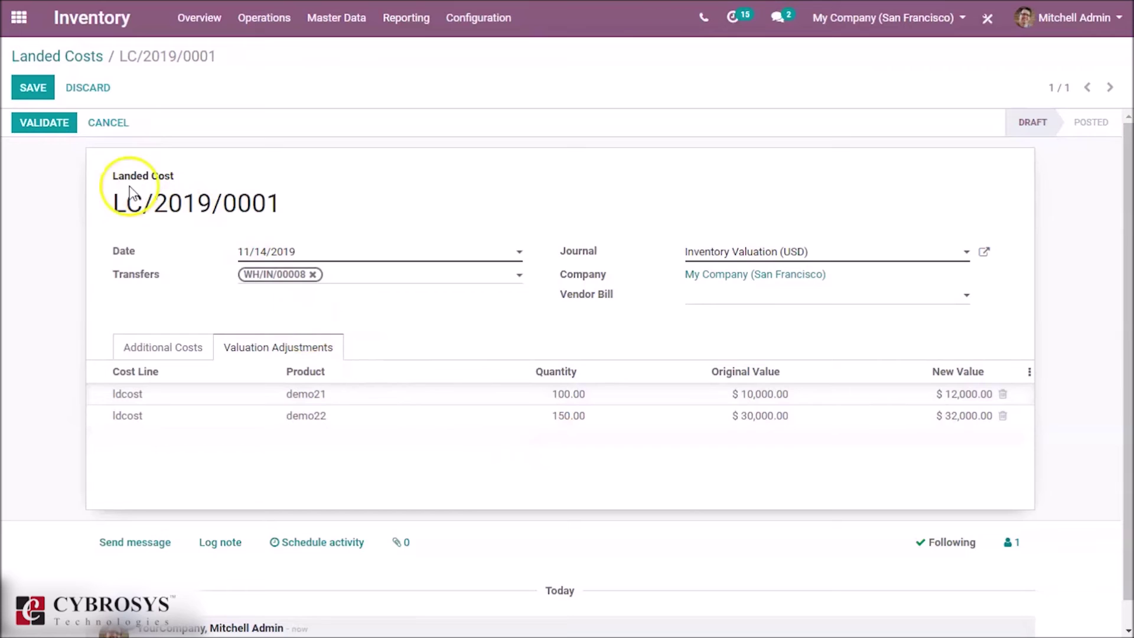
click(43, 122)
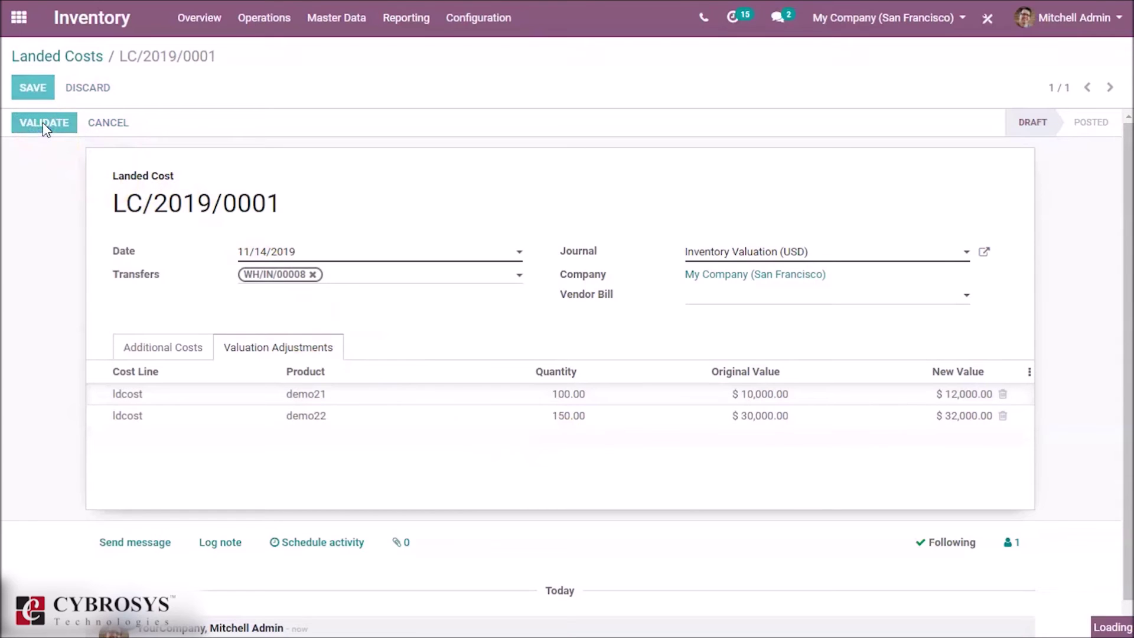
click(36, 89)
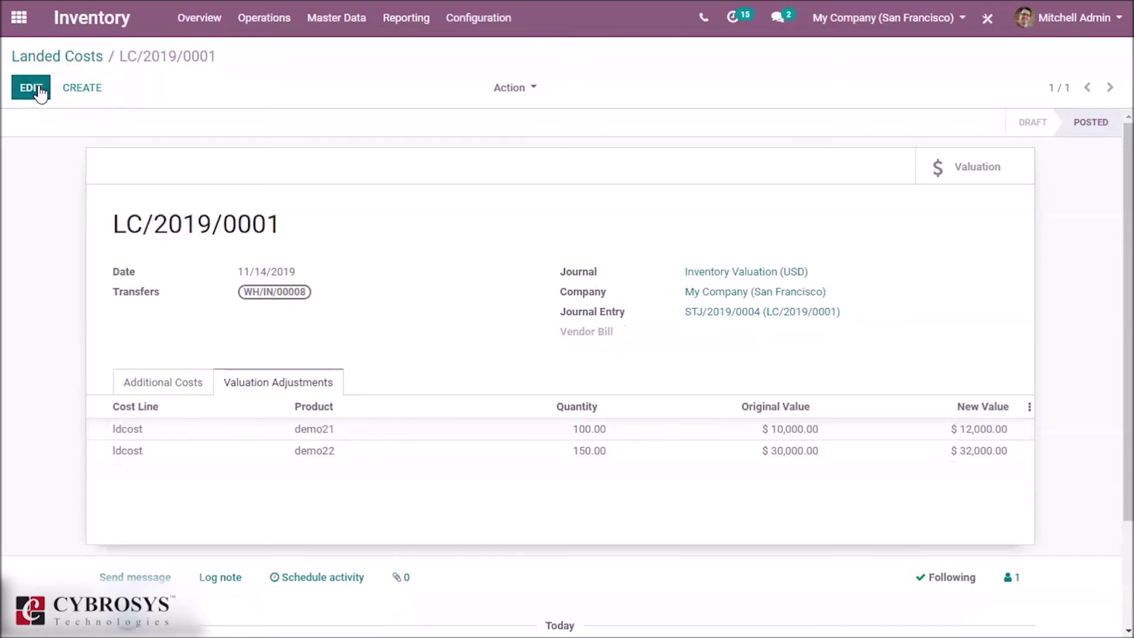
Go to the product catalogue in the Sales app.
click(19, 18)
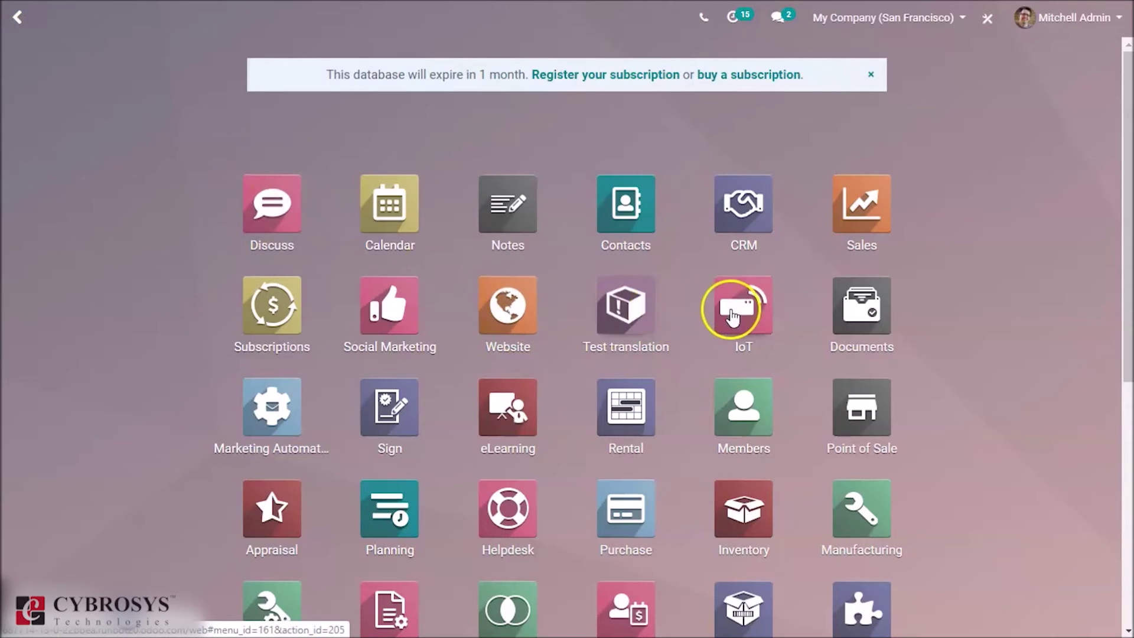
click(851, 225)
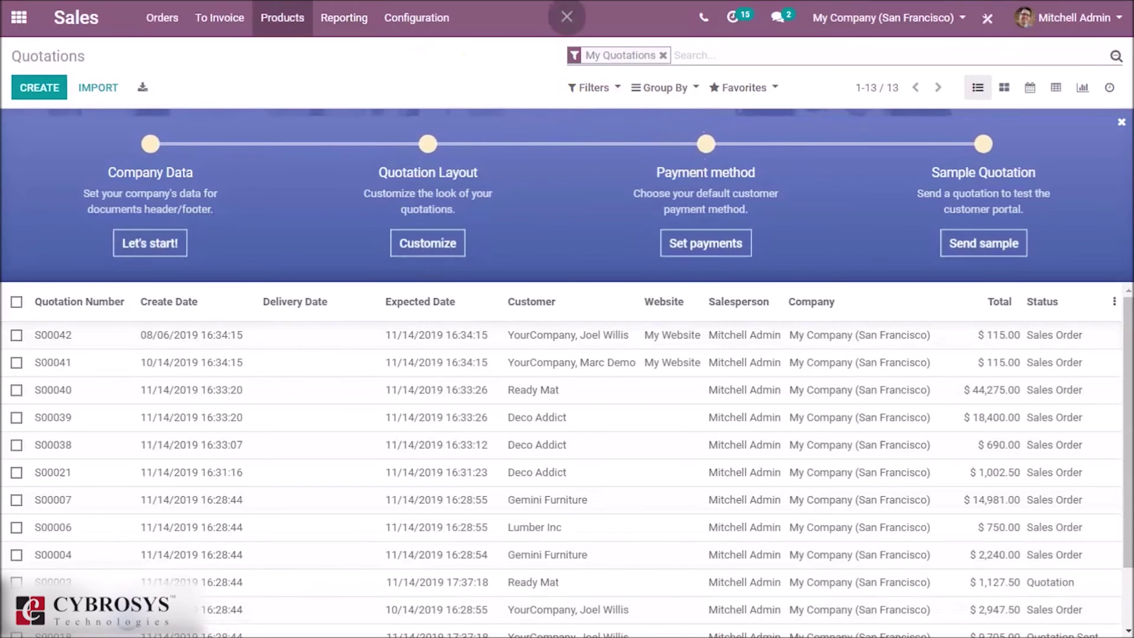
click(268, 18)
click(267, 44)
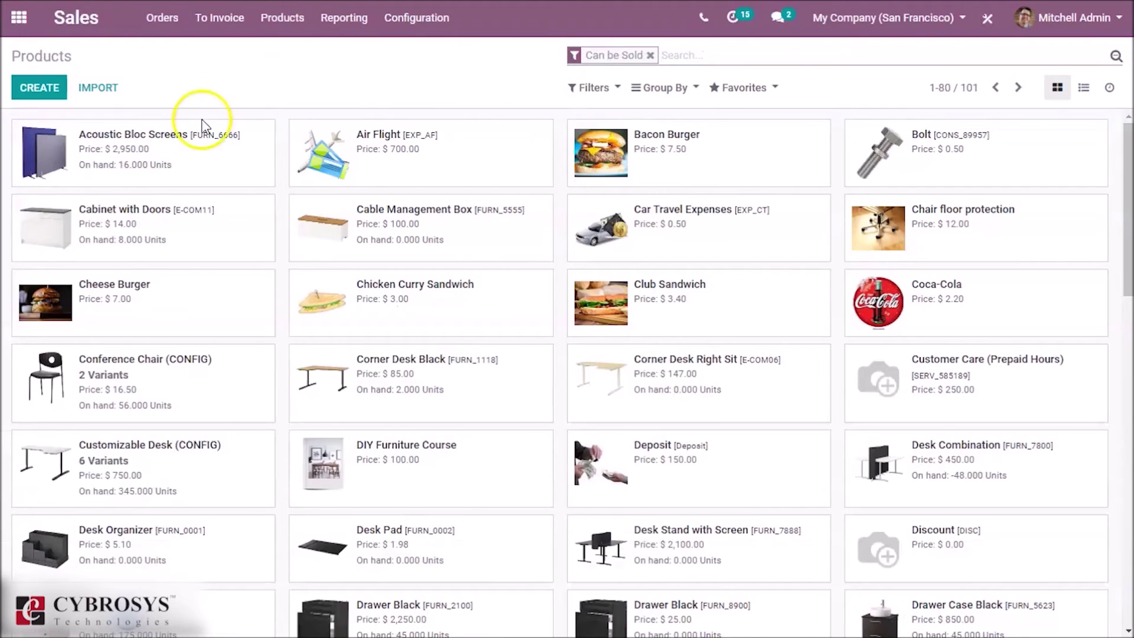
Remove the Can be Sold filter, search 'demo' and open the demo21 product record.
click(650, 55)
text(demo)
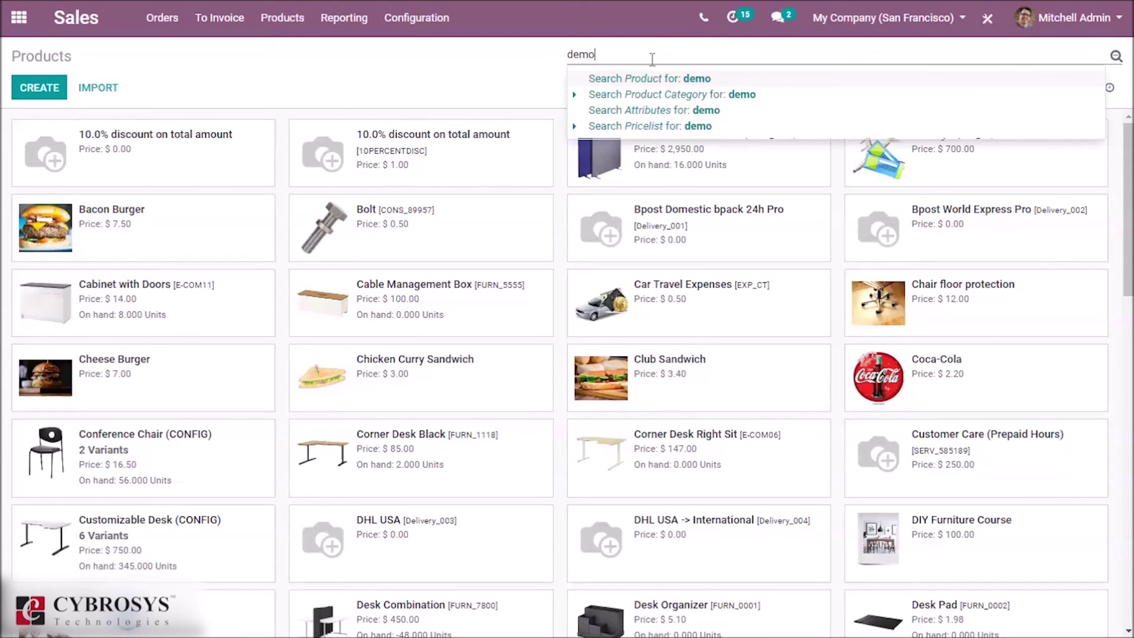
key(Return)
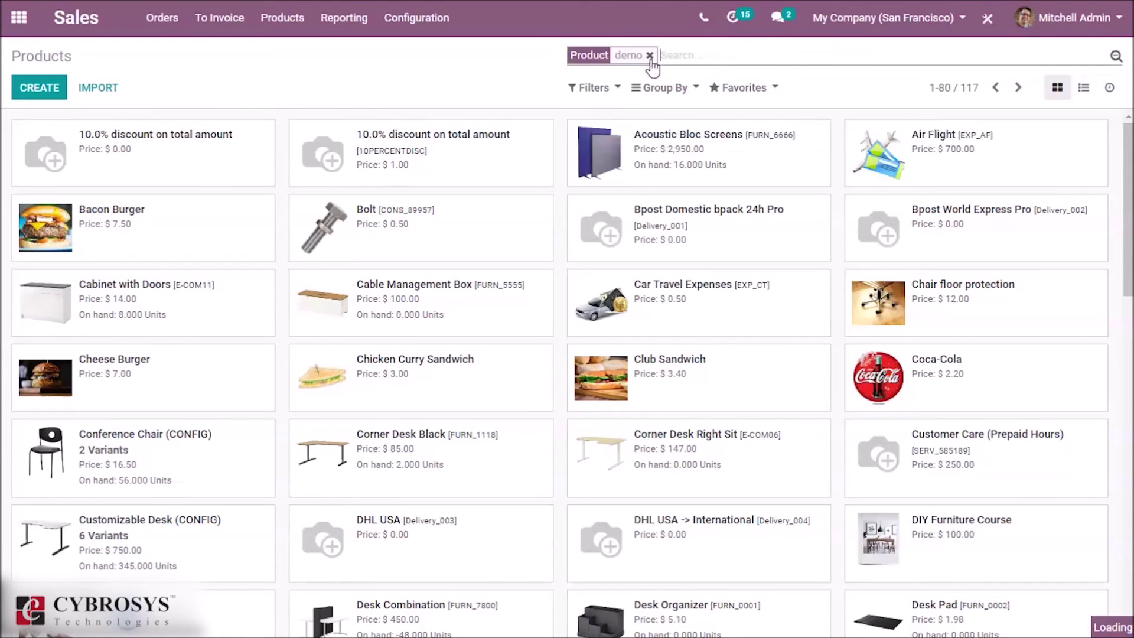
click(224, 158)
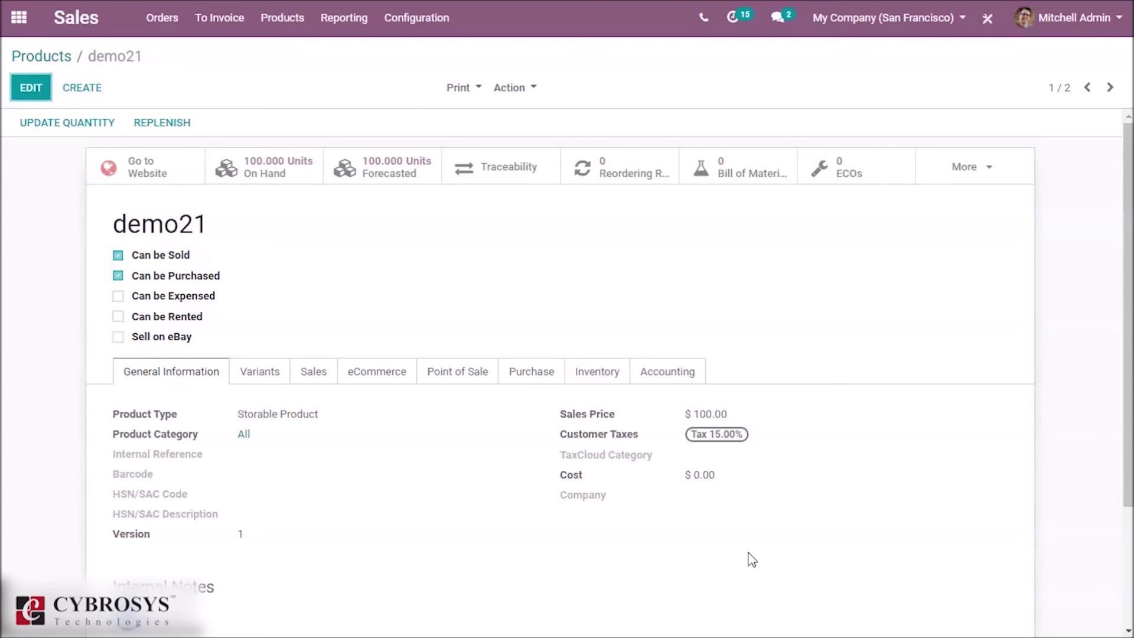
Start a new quotation for an Azure Interior contact.
click(153, 24)
click(170, 77)
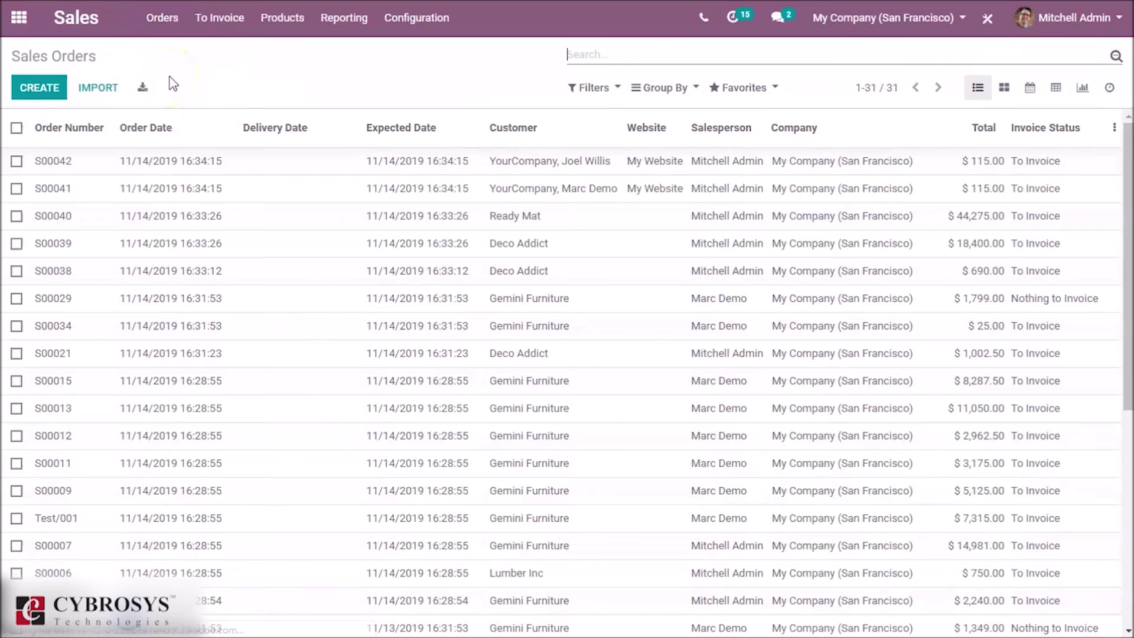
click(35, 92)
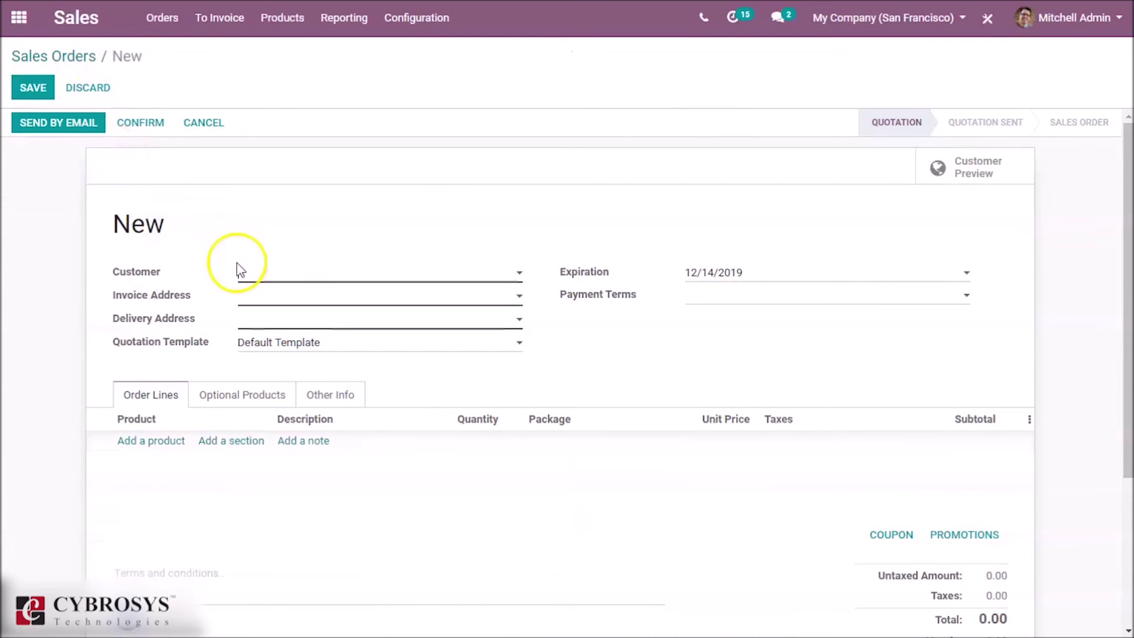
click(258, 276)
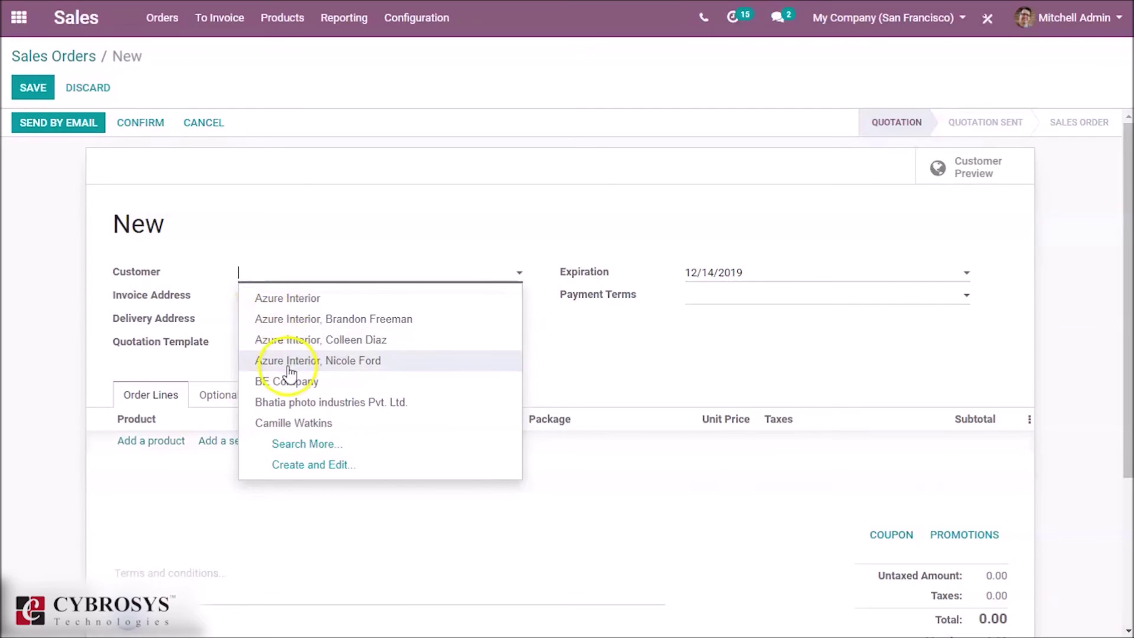
click(301, 346)
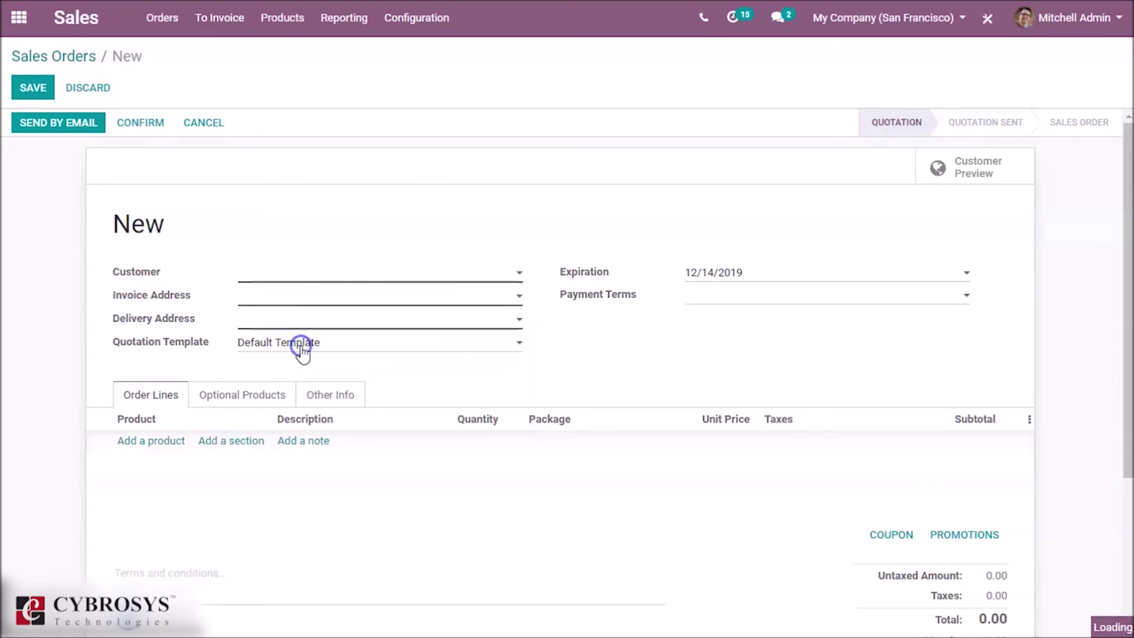
Add order lines for products demo21 and demo22.
click(131, 440)
click(131, 442)
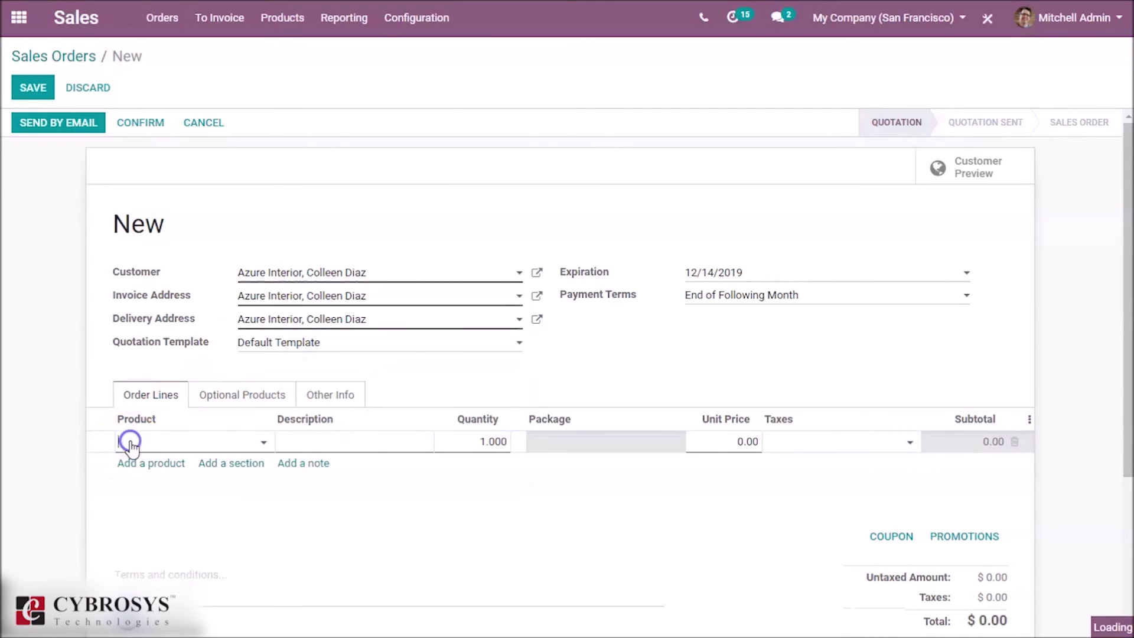
text(de)
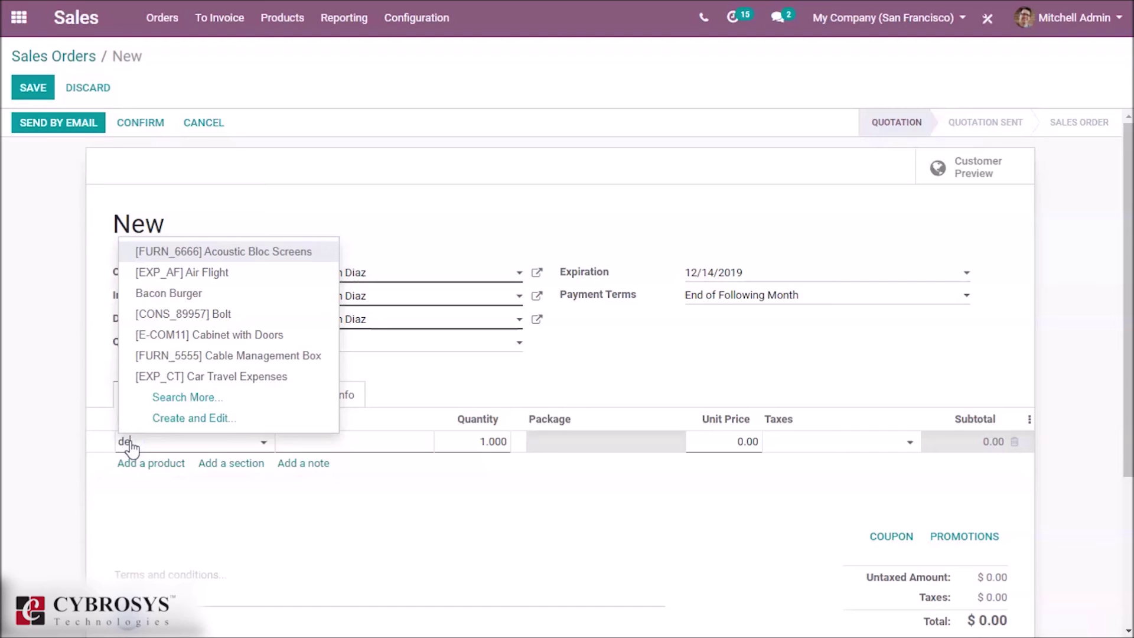
text(m)
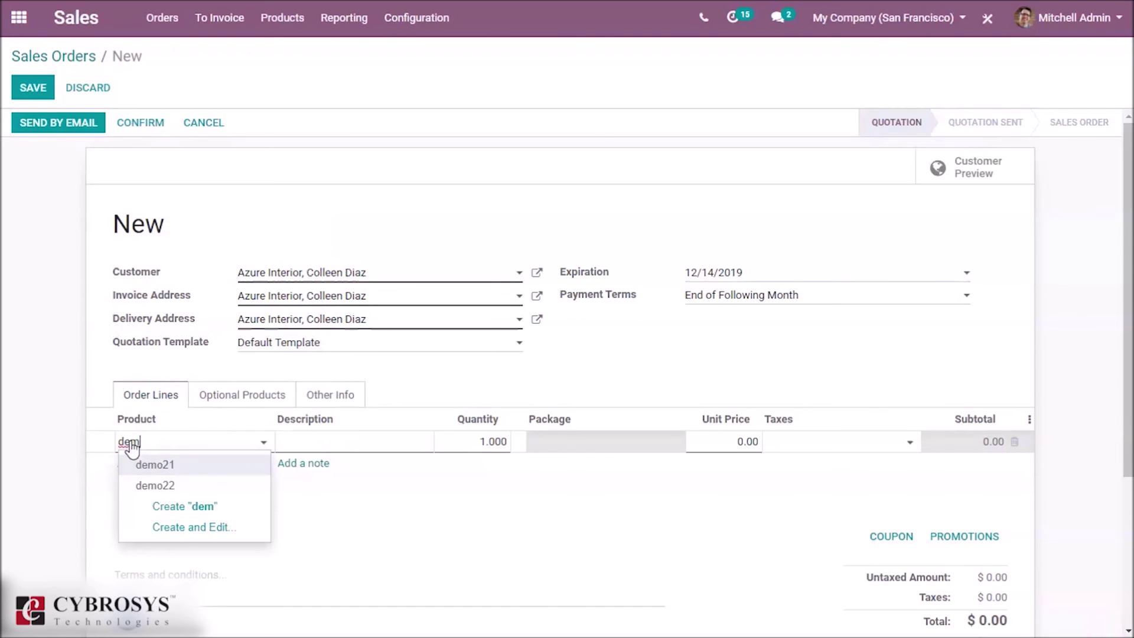
click(148, 470)
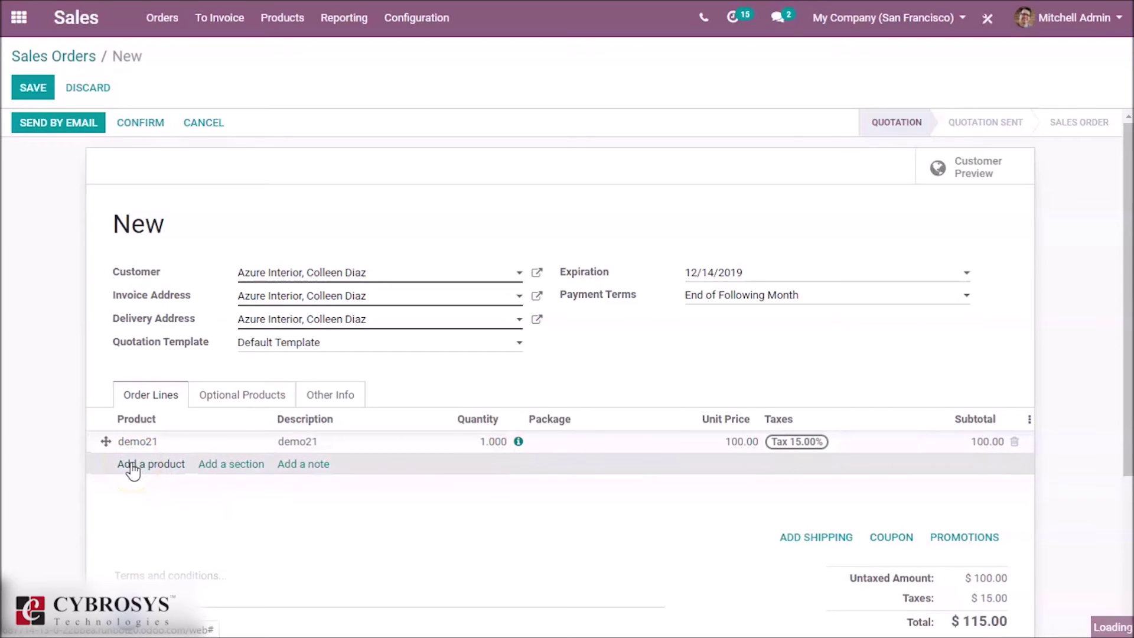
click(133, 467)
text(de)
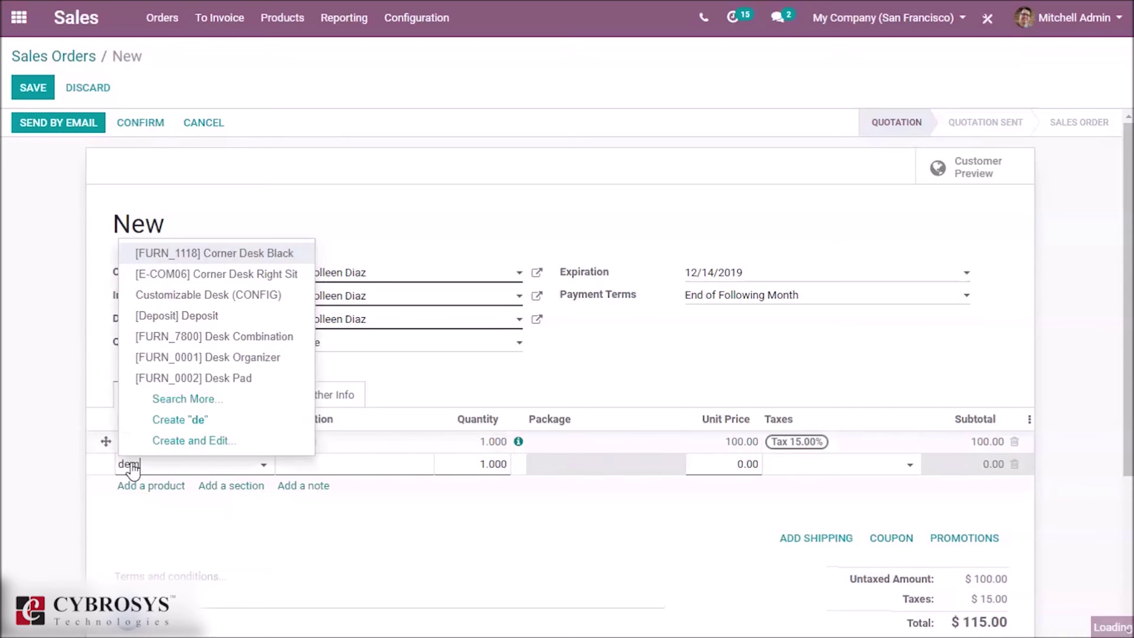
text(m)
click(148, 513)
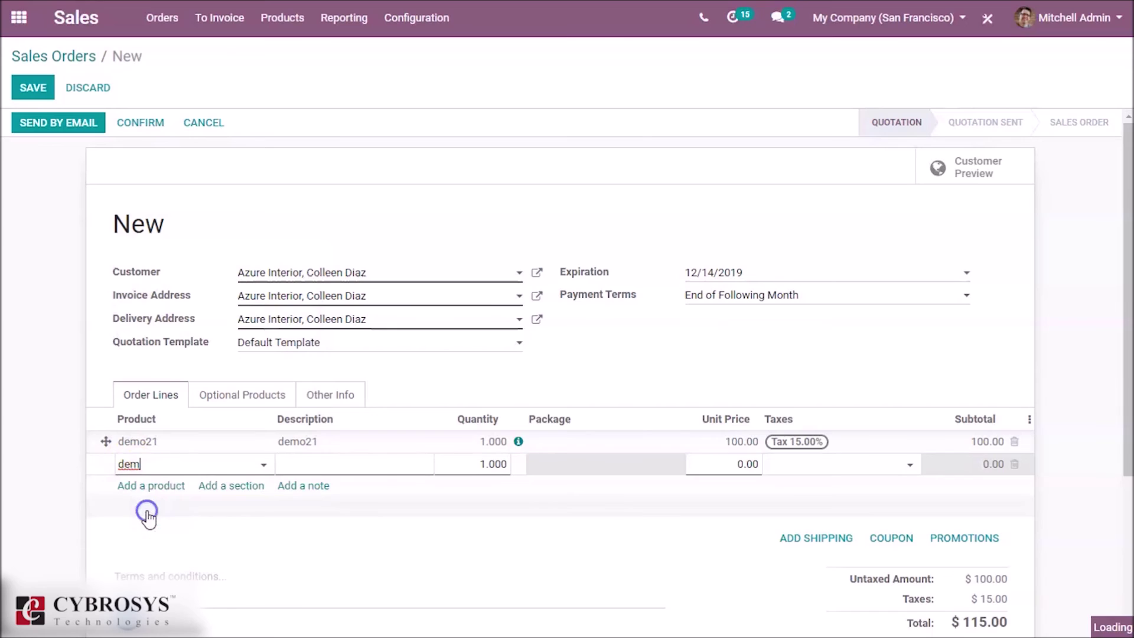
Set demo22's quantity to 3 and confirm the quotation as sales order S00043.
click(475, 444)
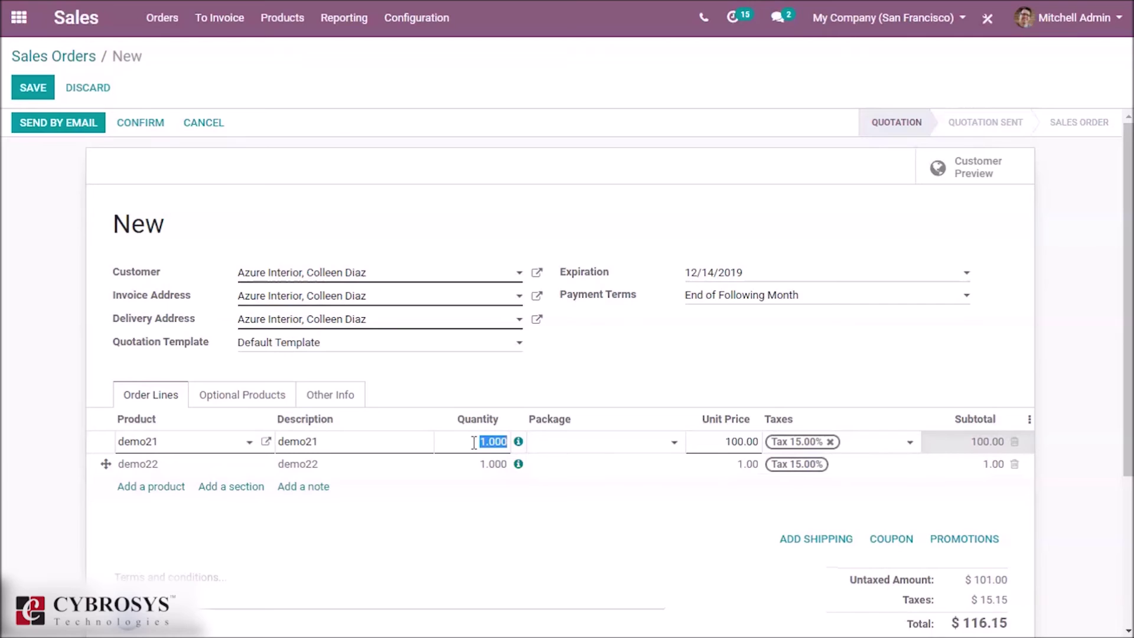
click(483, 463)
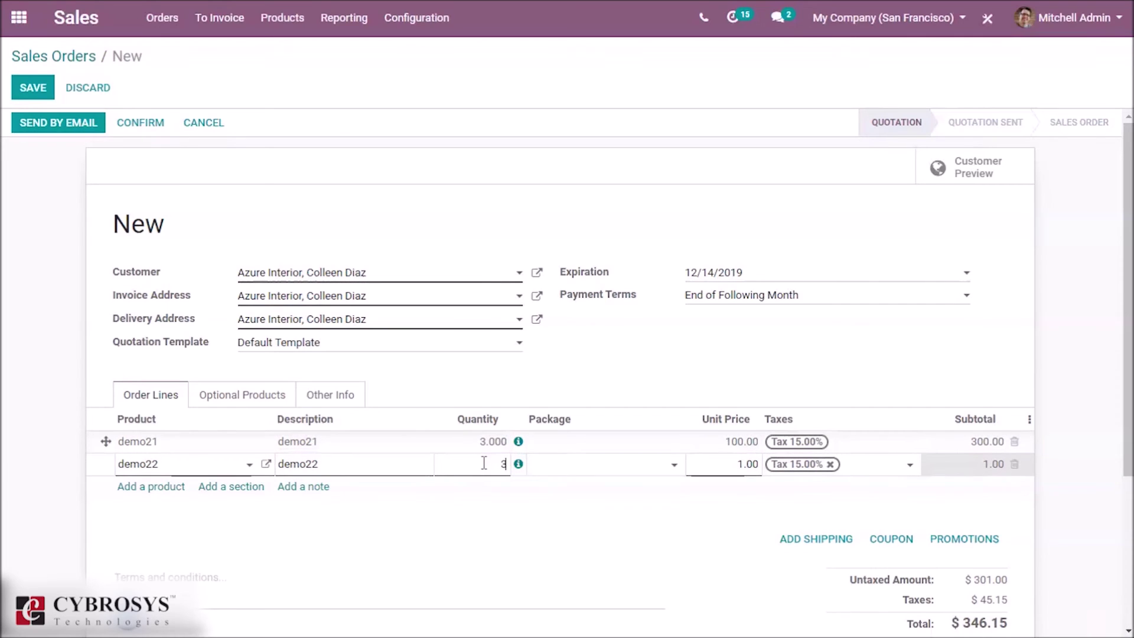
click(574, 523)
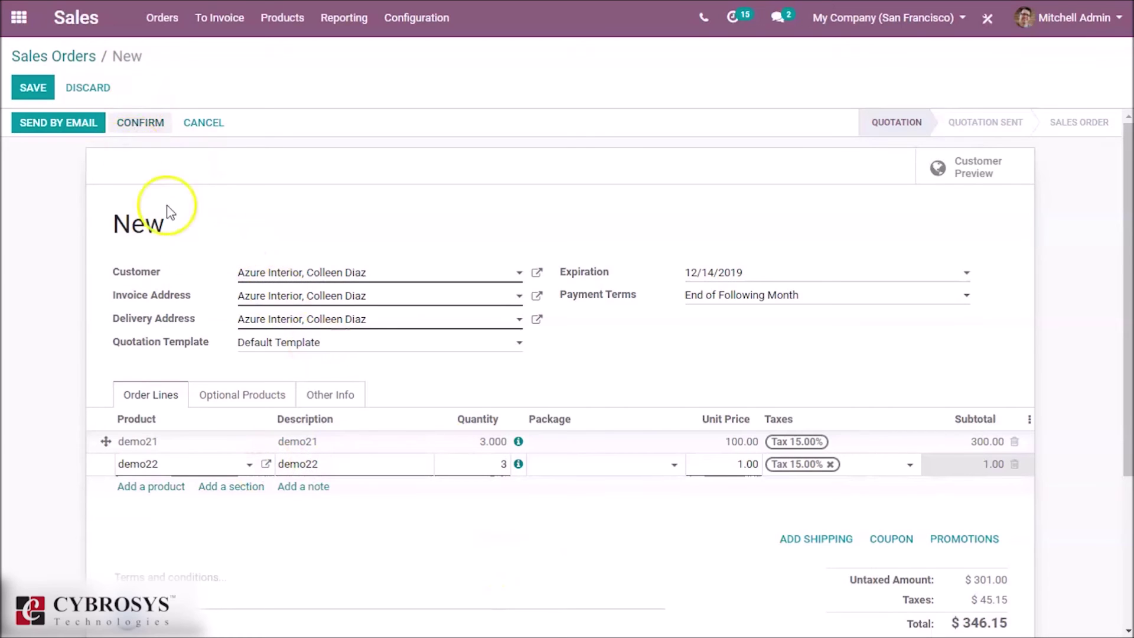
click(141, 123)
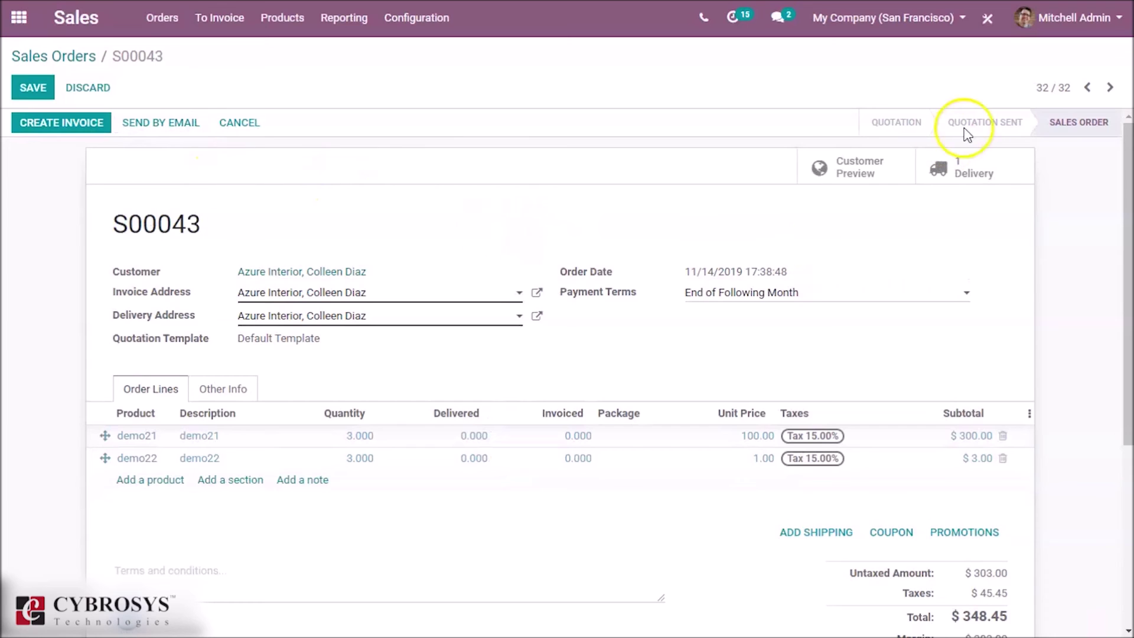
Validate delivery WH/OUT/00020 shipping 3 demo21 and 3 demo22, then return to S00043.
click(935, 171)
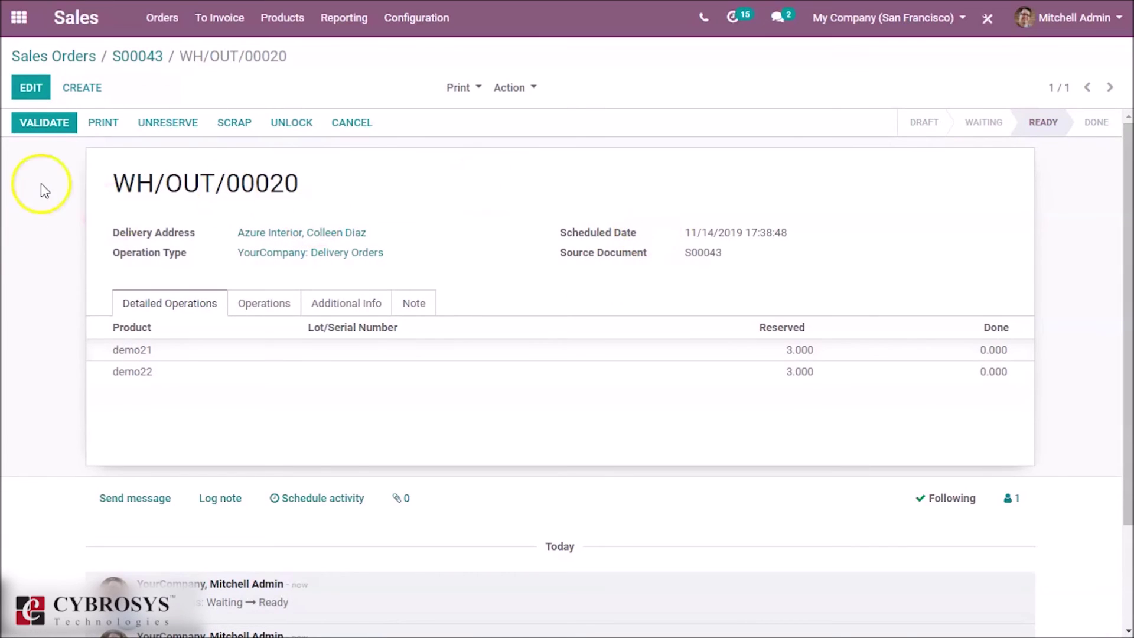
click(51, 124)
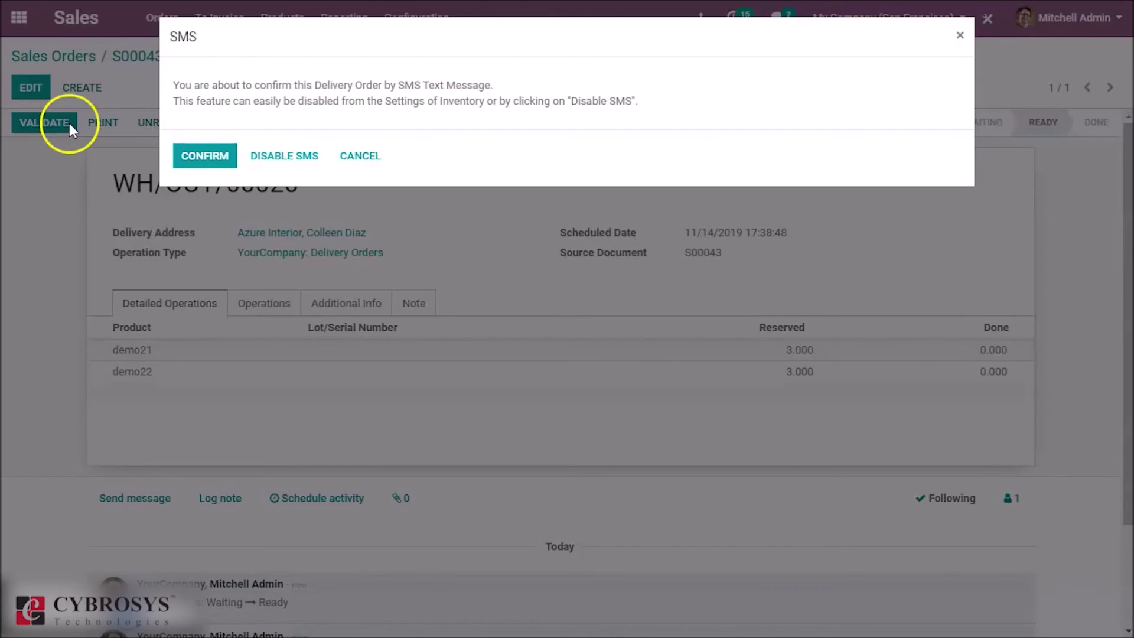
click(185, 154)
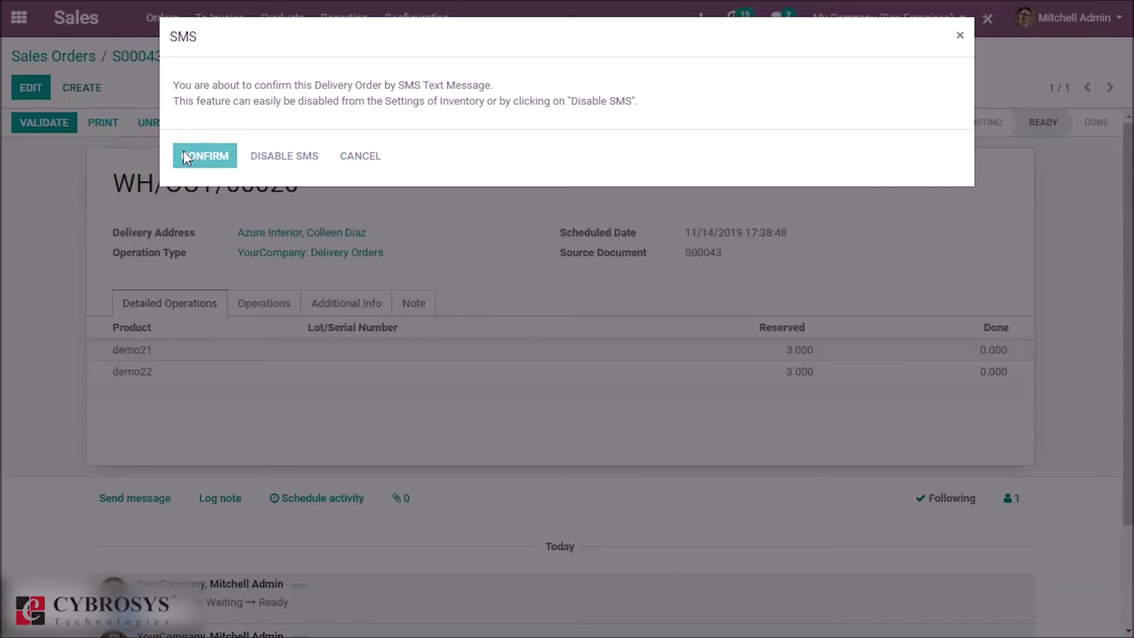
click(187, 161)
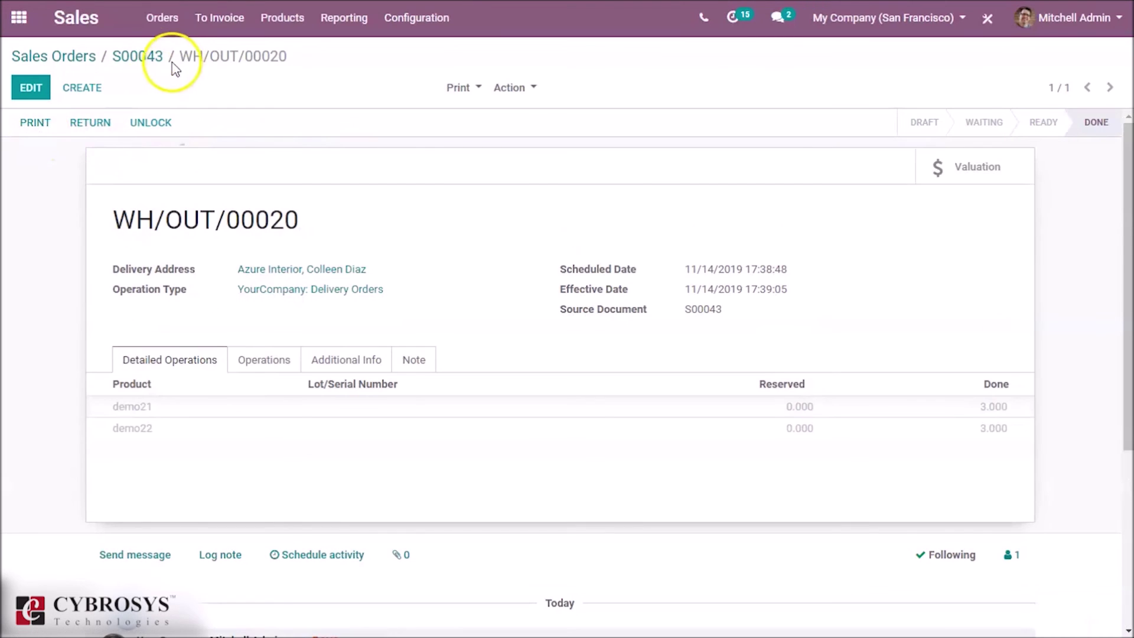
click(140, 56)
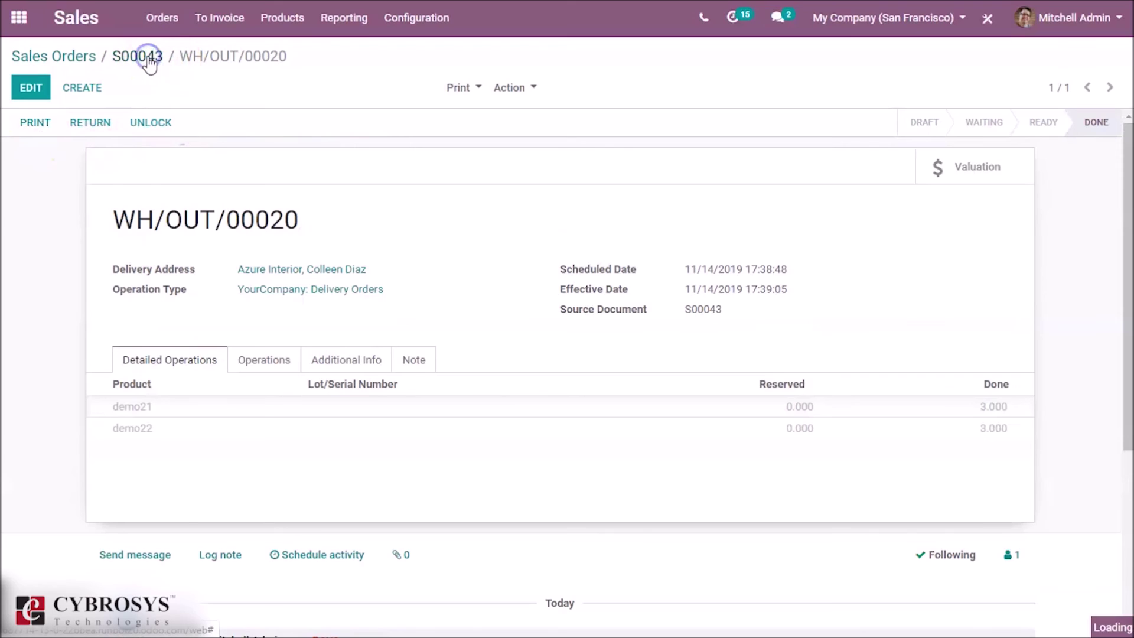
Create invoice INV/2019/0011 from order S00043 and post it.
click(77, 131)
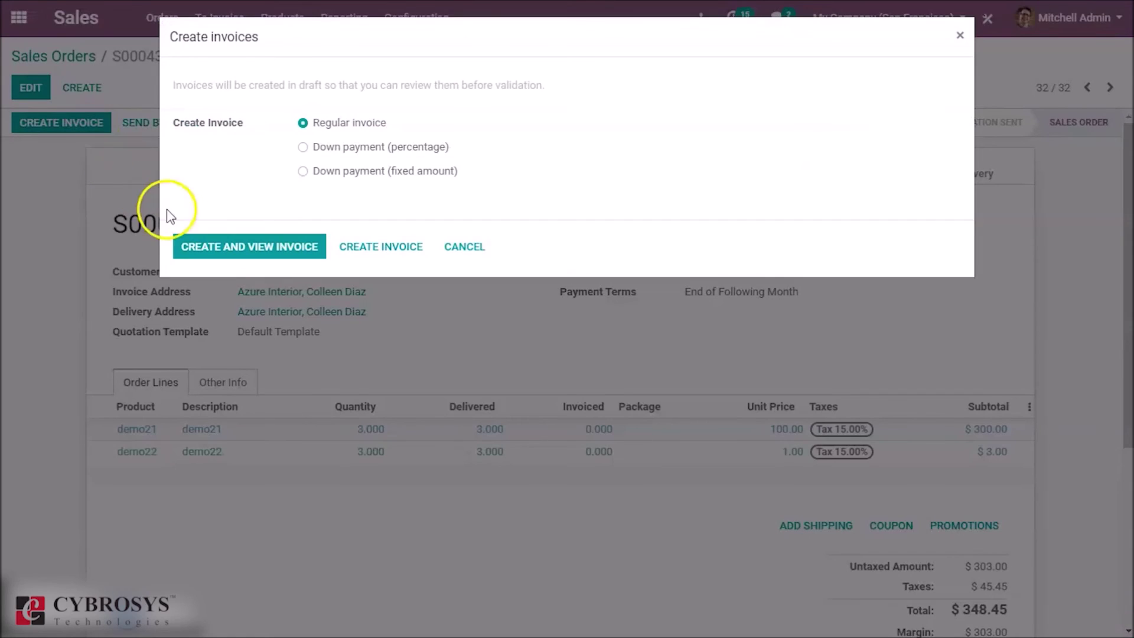
click(201, 253)
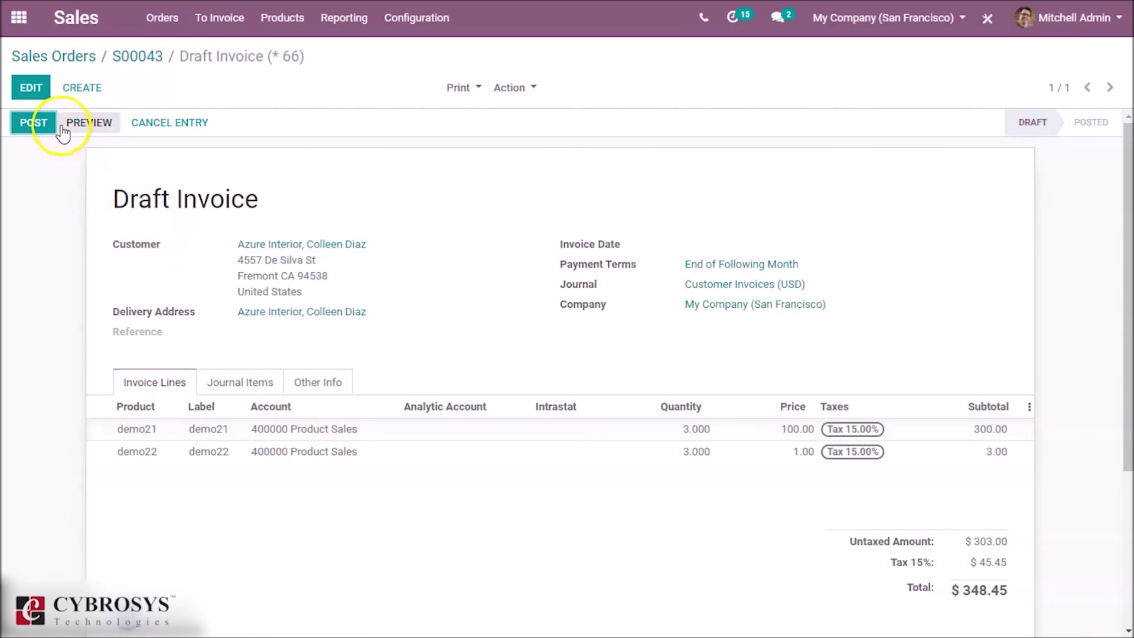
click(36, 131)
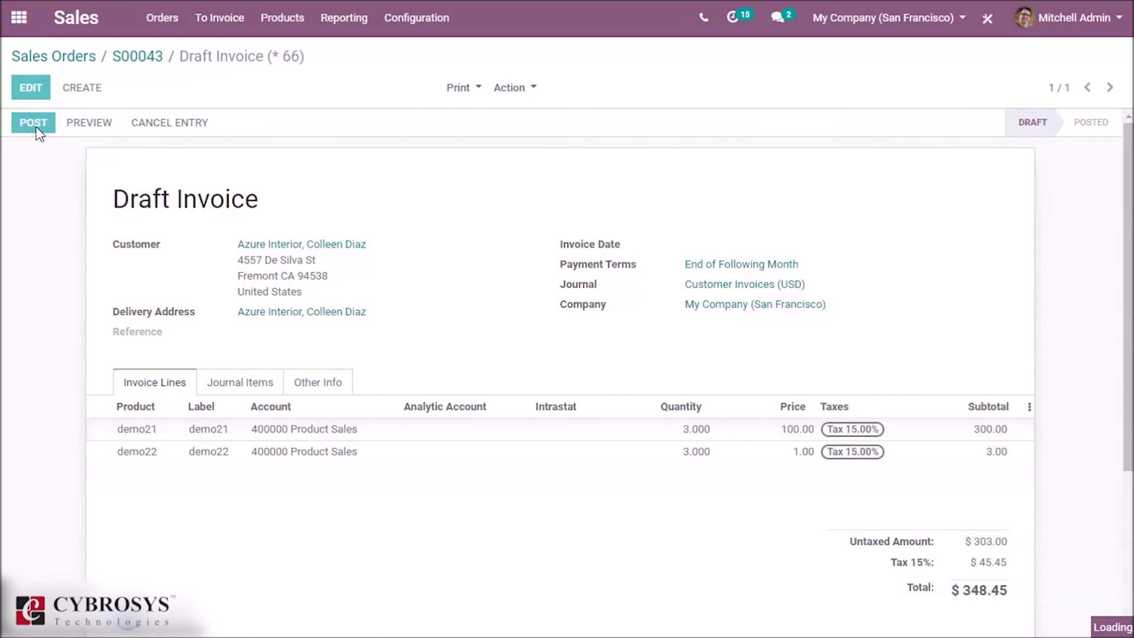
Register the full $348.45 payment, then view the demo21 invoice line.
click(115, 125)
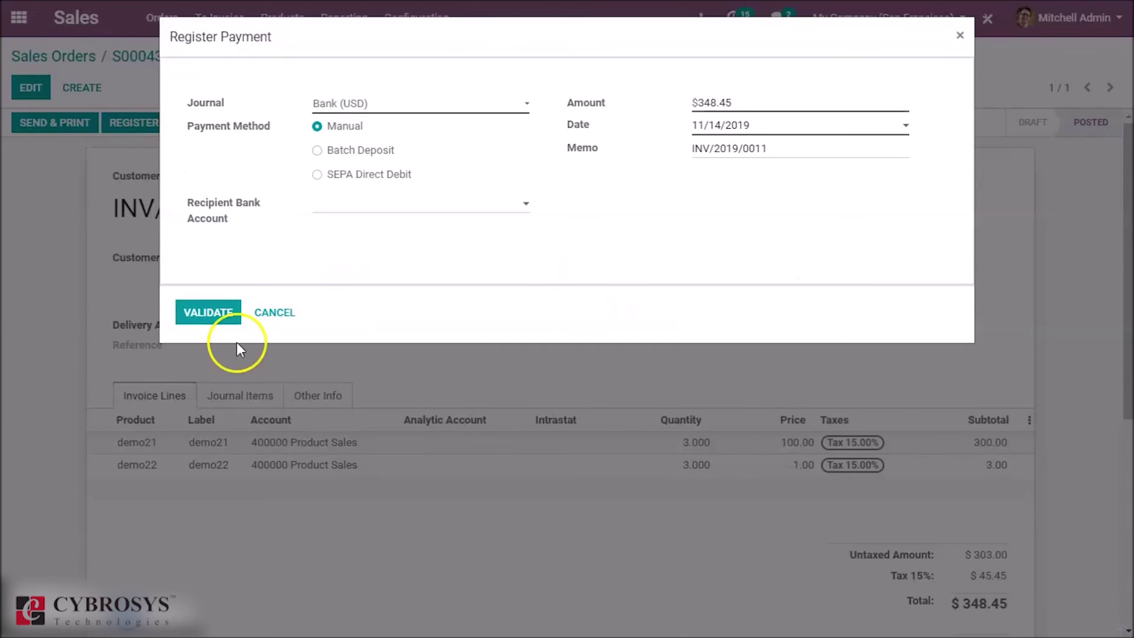
click(217, 312)
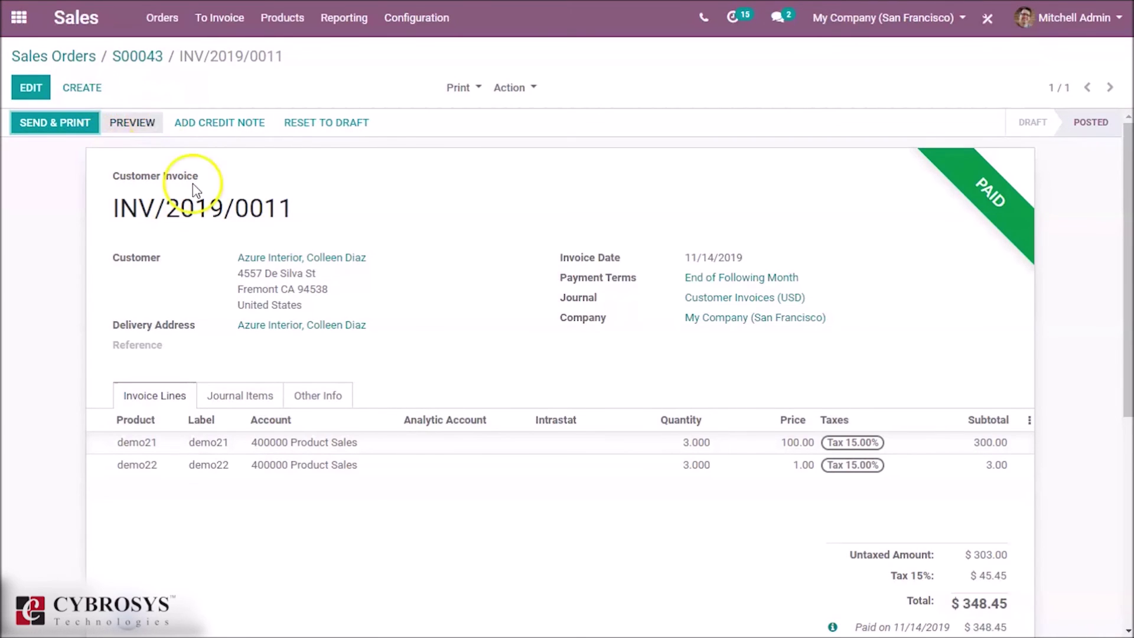
click(206, 443)
Inspect demo21's product record, then demo22's, showing $213.33 cost and 147 units.
click(336, 97)
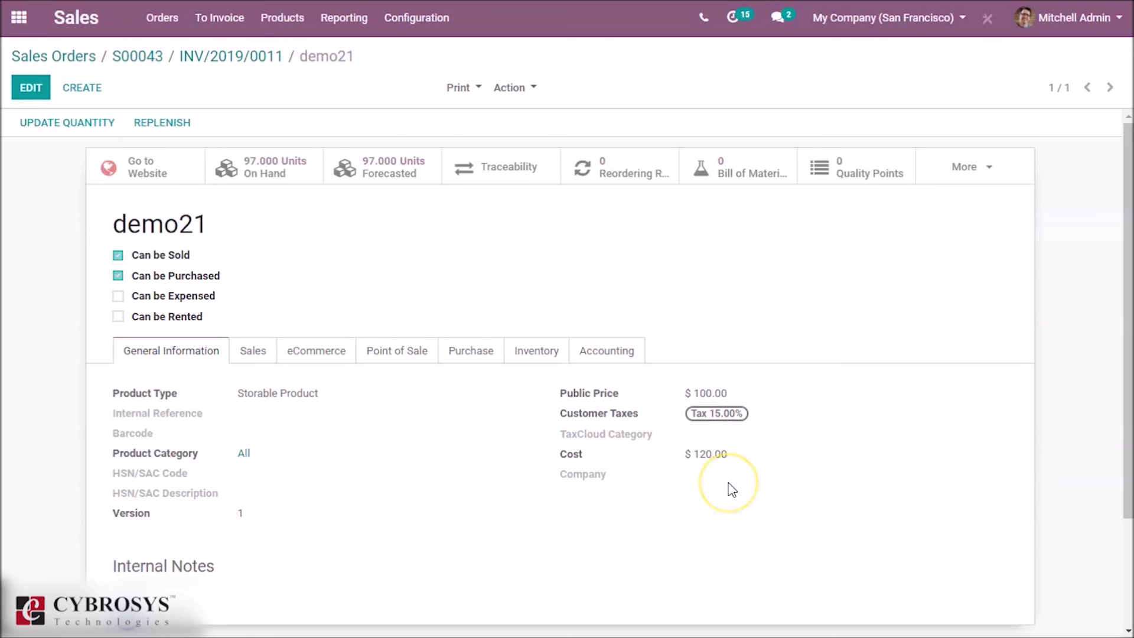
click(234, 60)
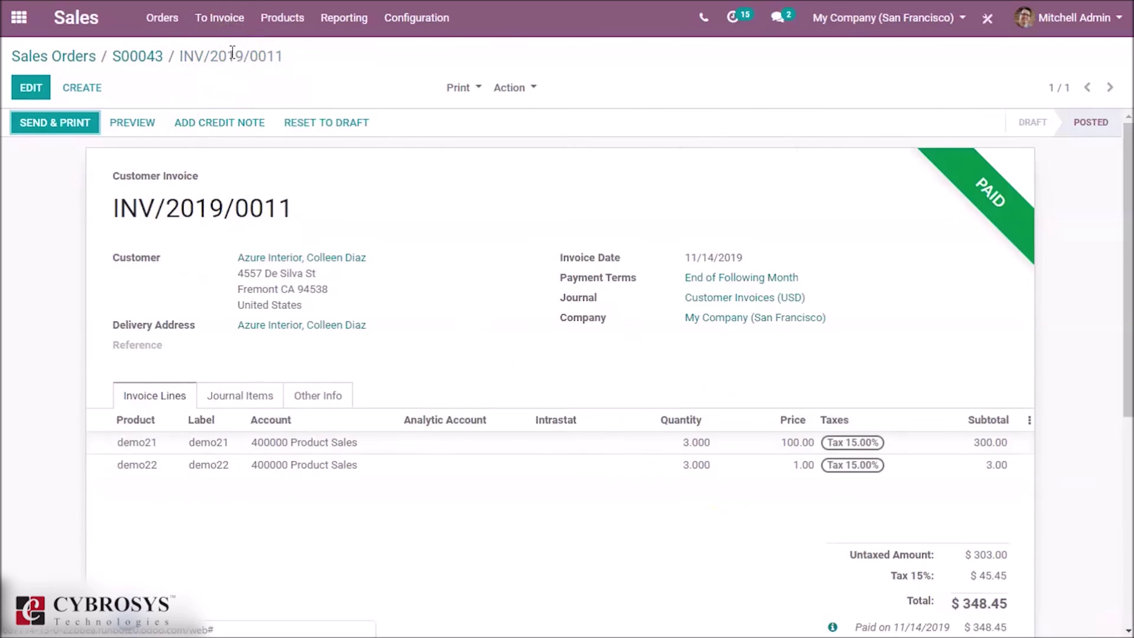
click(135, 466)
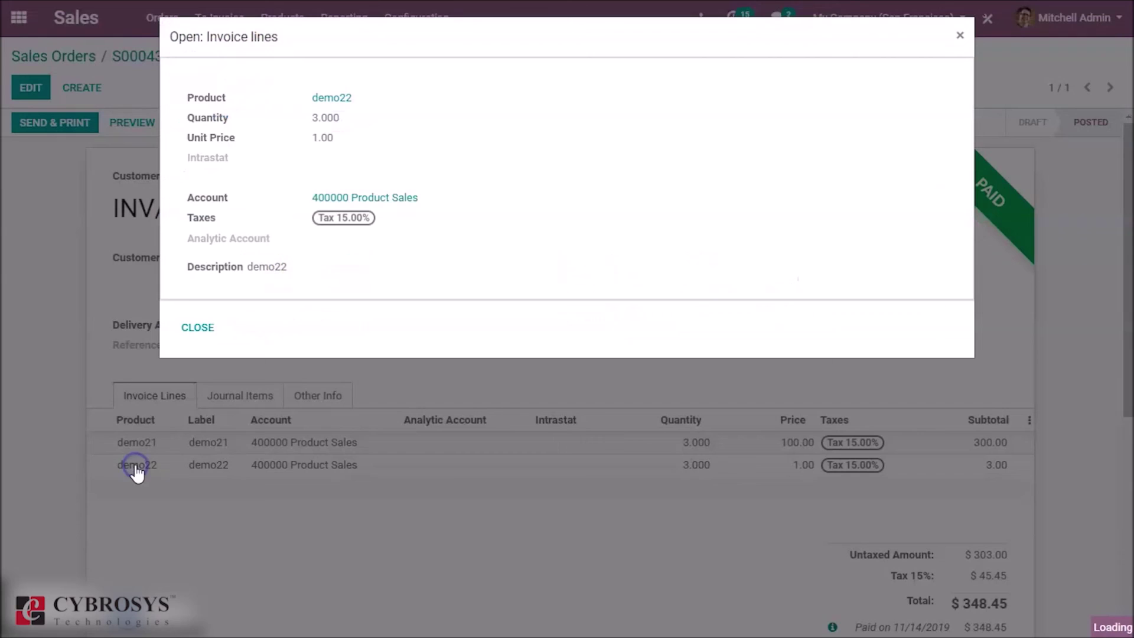
click(323, 102)
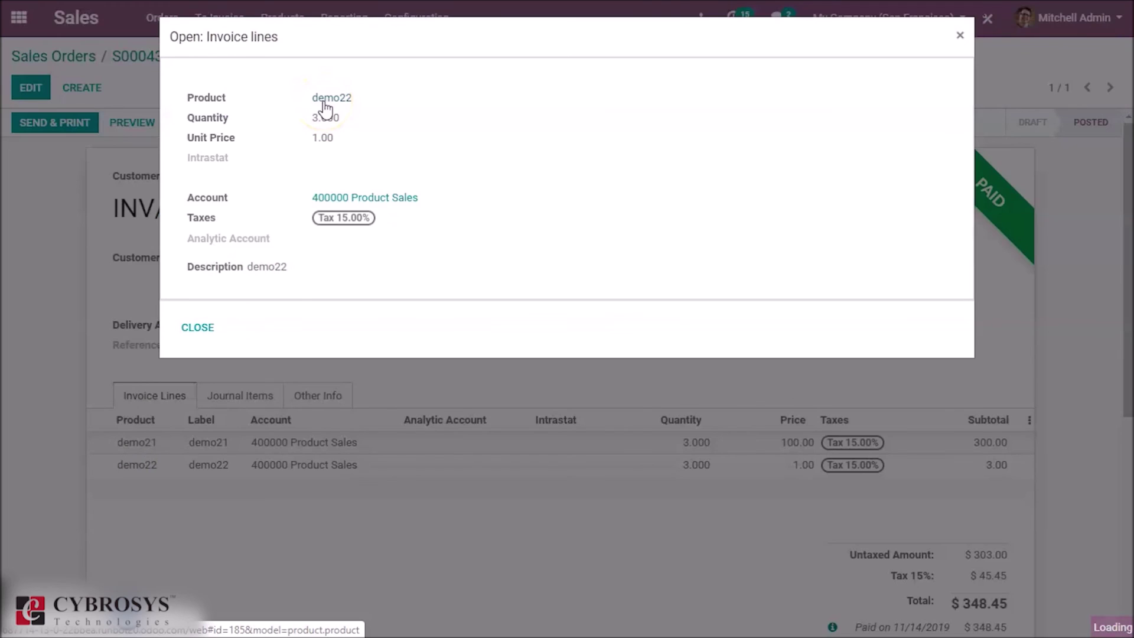